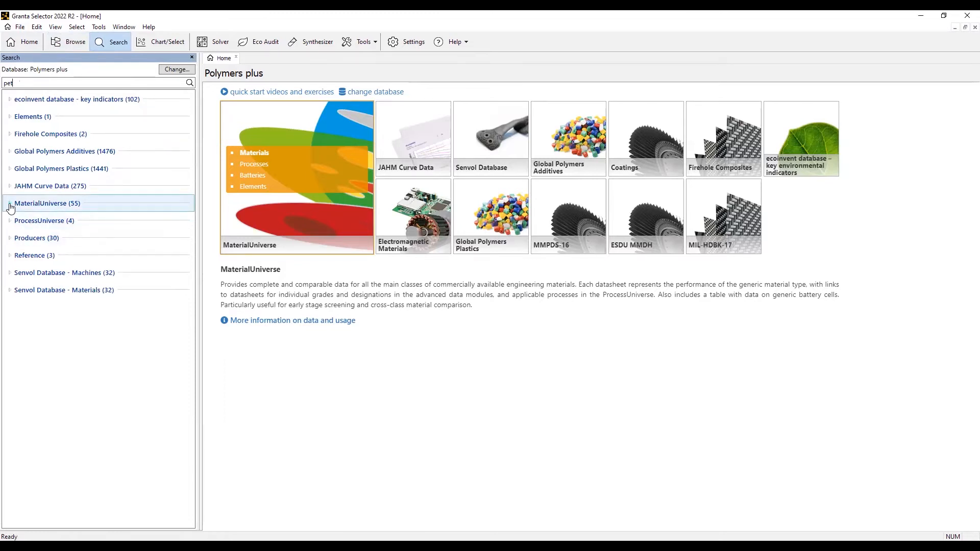
- Look through the MaterialUniverse results of the search for "pet"
click(11, 206)
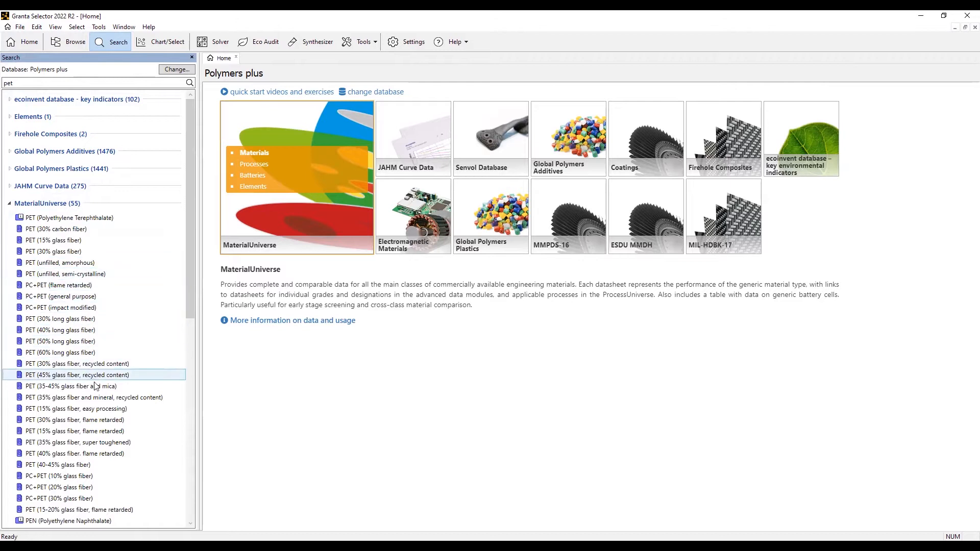
scroll(92, 386, down, 3)
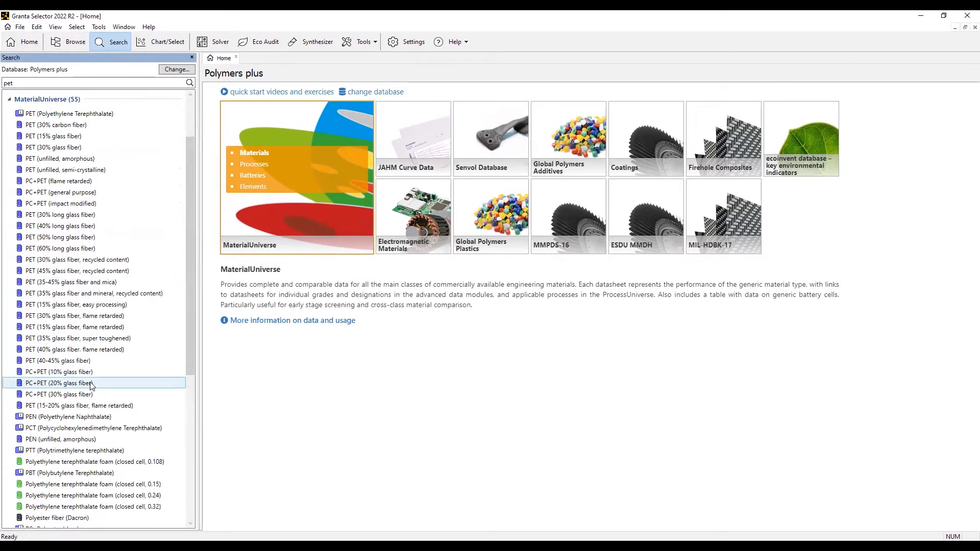
scroll(92, 386, down, 6)
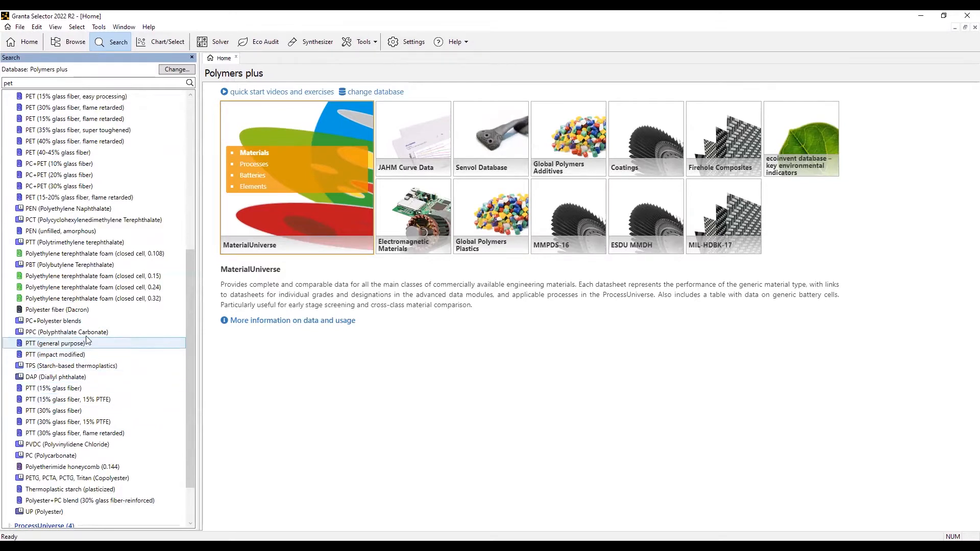
scroll(77, 315, up, 9)
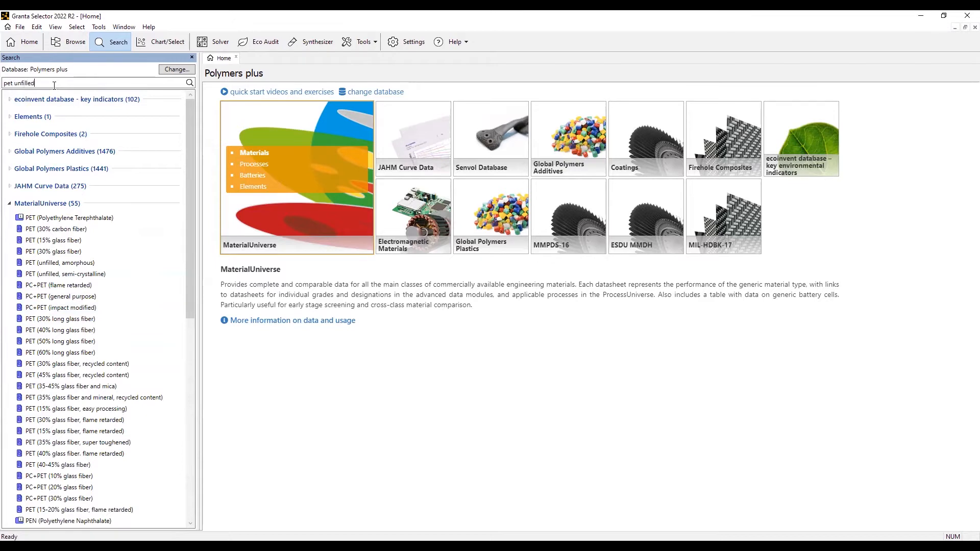
- Search for "pet unfilled" and open the PET (unfilled, amorphous) datasheet from the MaterialUniverse results
key(Return)
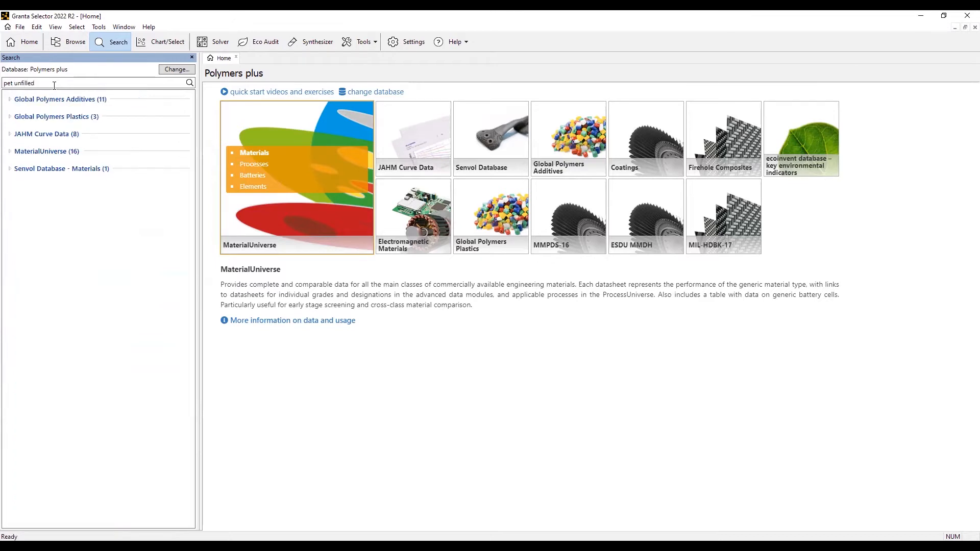
click(11, 152)
double_click(71, 167)
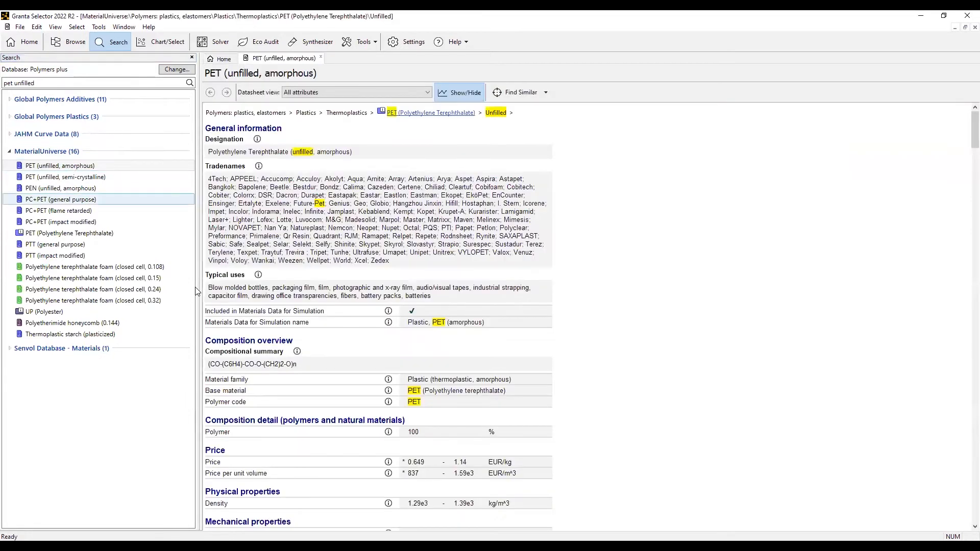
- Examine the PET (unfilled, amorphous) datasheet from price and mechanical properties through thermal, healthcare, restricted substances and processing data
scroll(207, 298, down, 1)
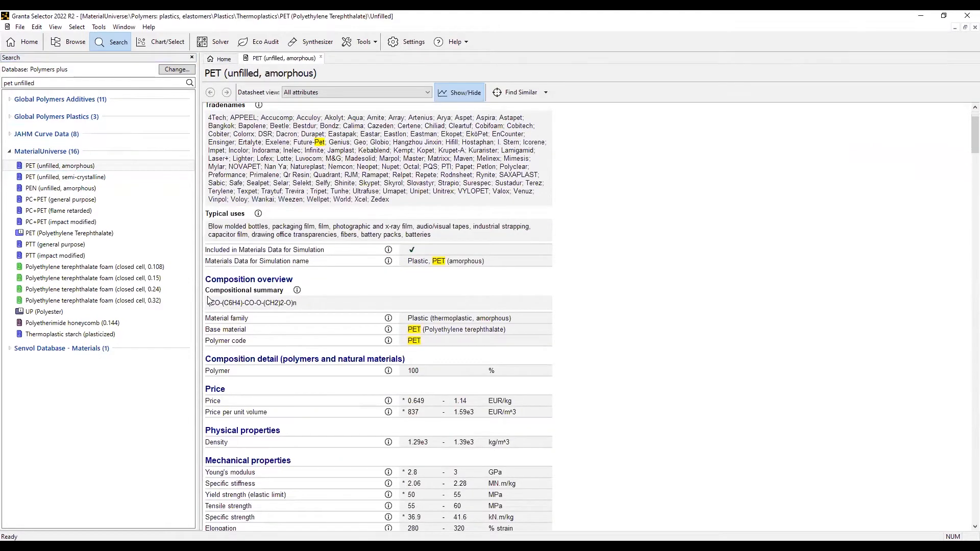
scroll(207, 303, down, 1)
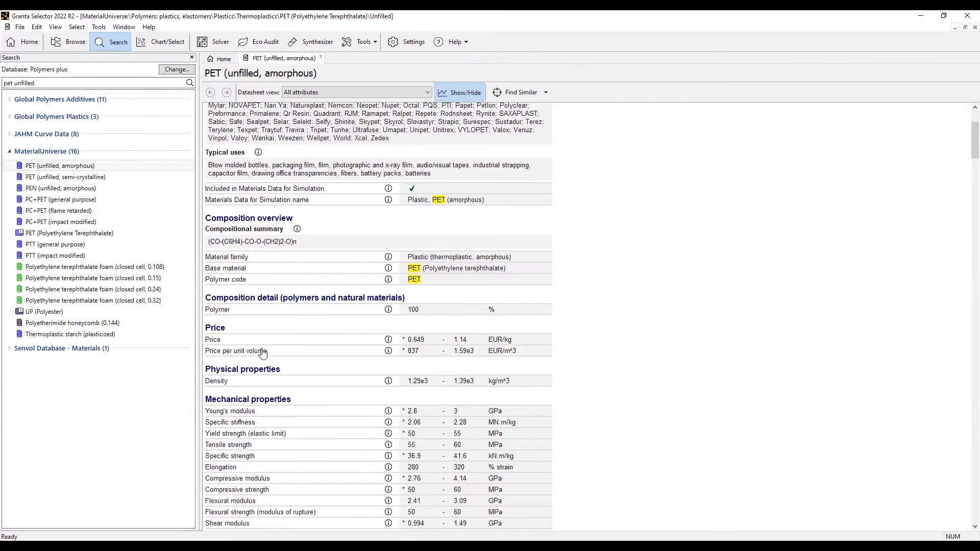
scroll(286, 350, down, 1)
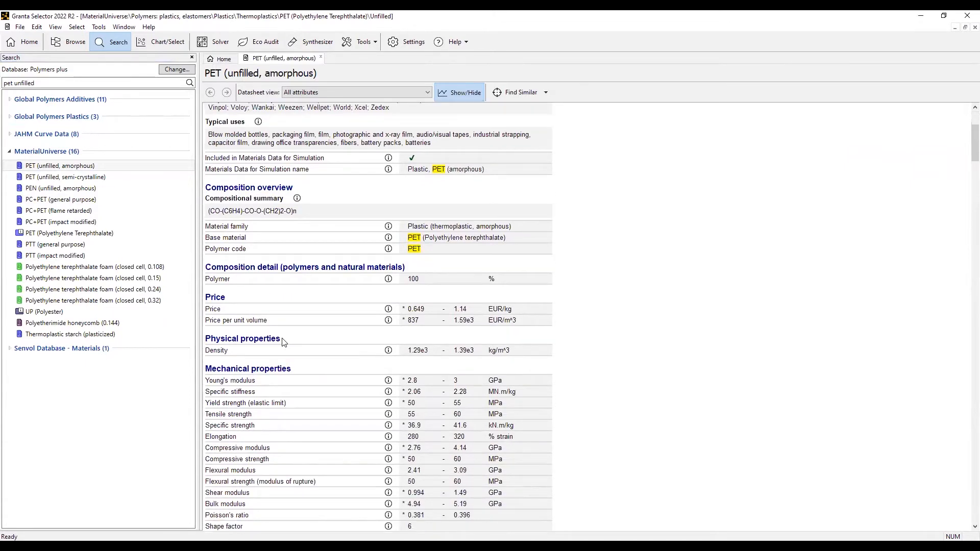
scroll(306, 341, down, 4)
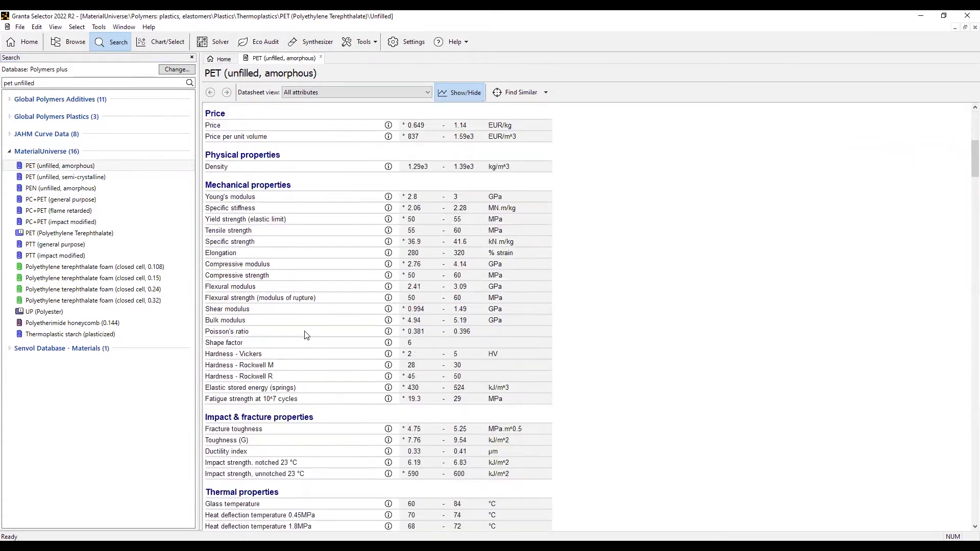
scroll(308, 340, down, 1)
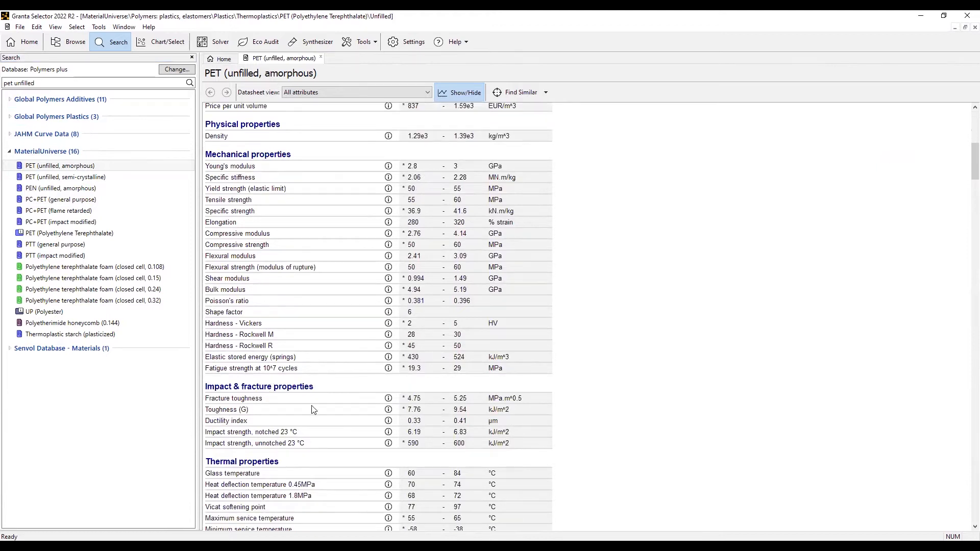
scroll(305, 404, down, 4)
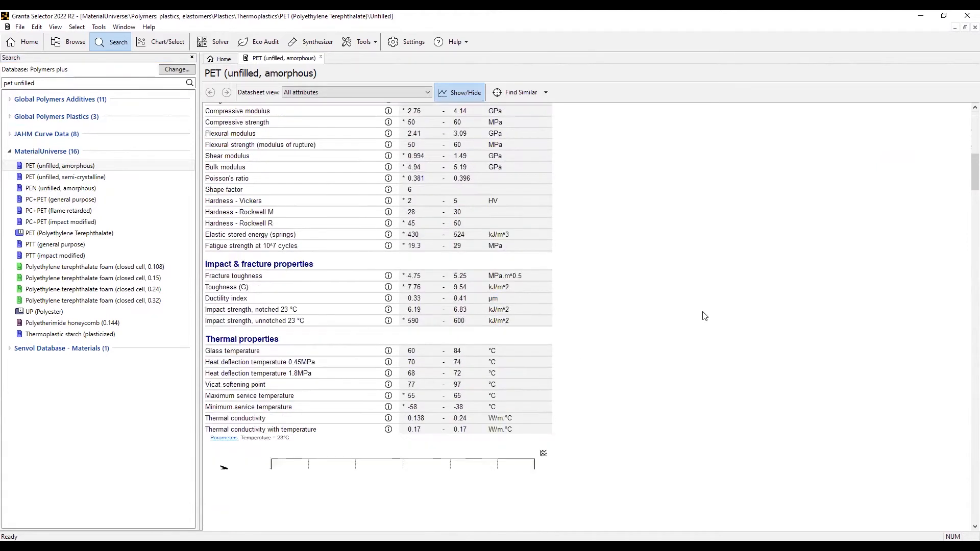
scroll(966, 222, down, 9)
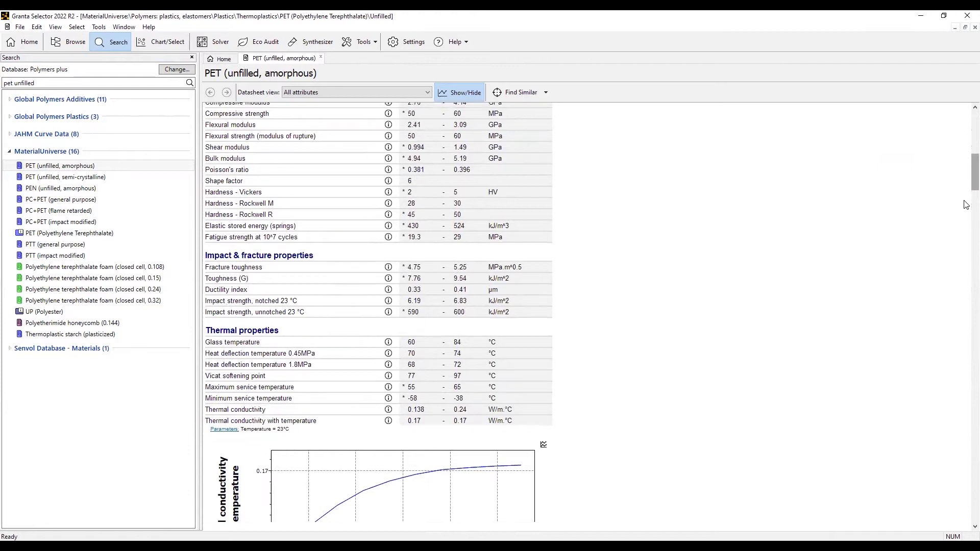
scroll(966, 222, down, 13)
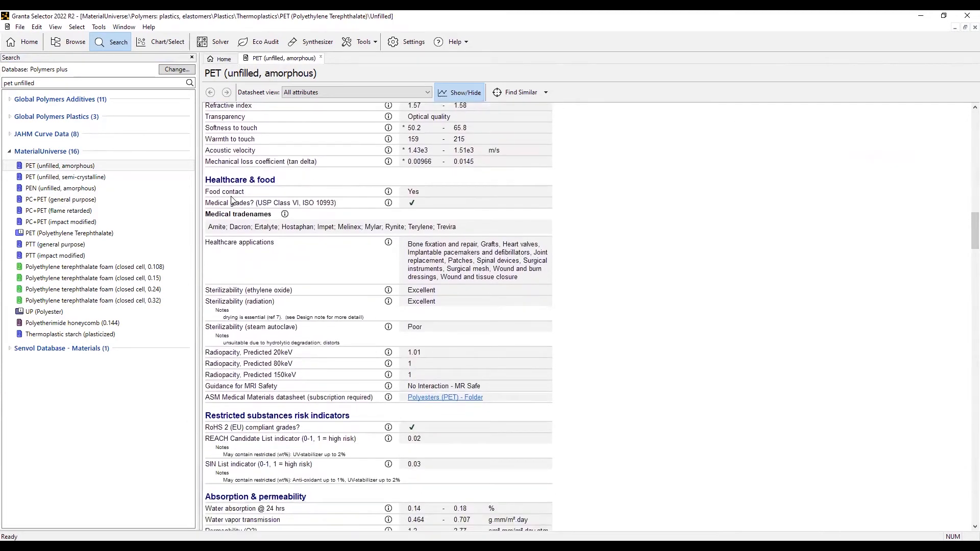
scroll(307, 331, down, 6)
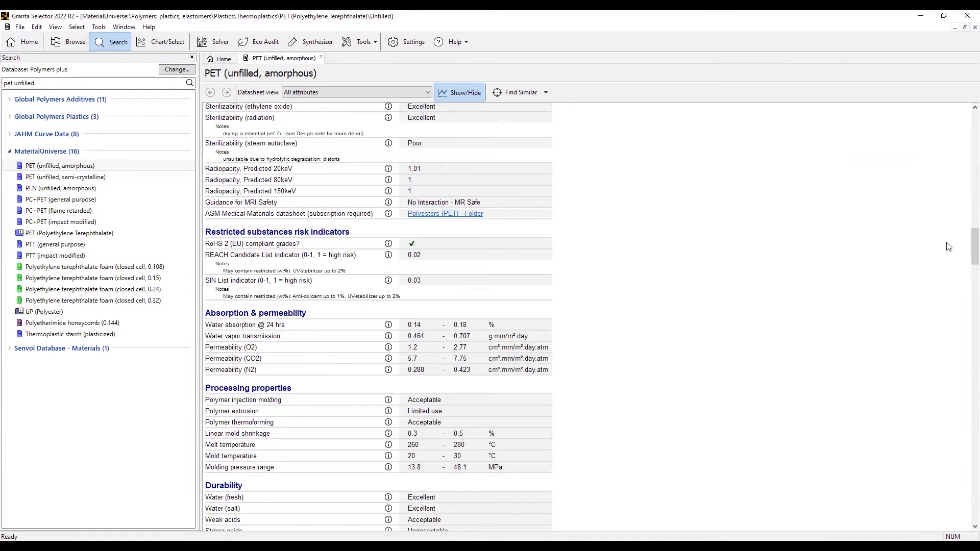
drag(966, 246, 962, 112)
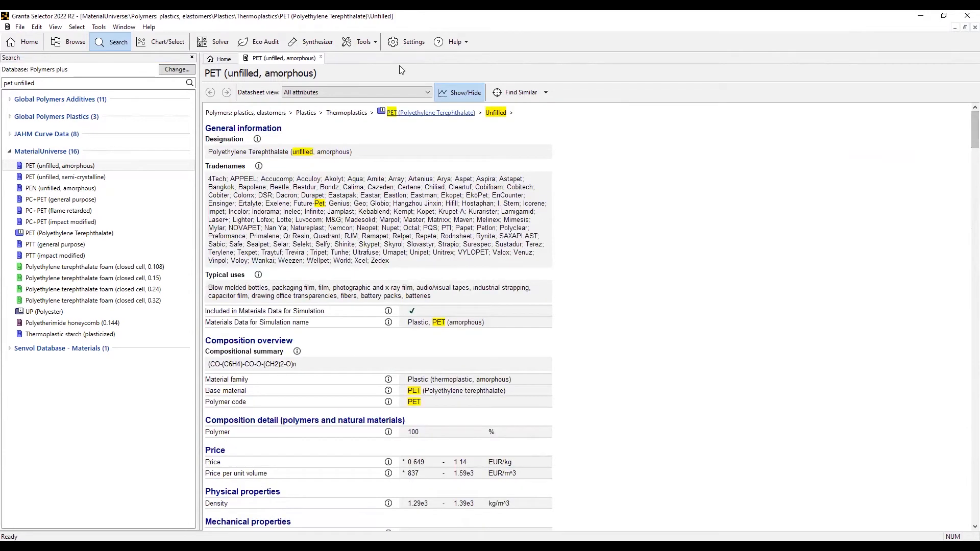
- Set PET (unfilled, amorphous) as the reference material
right_click(94, 171)
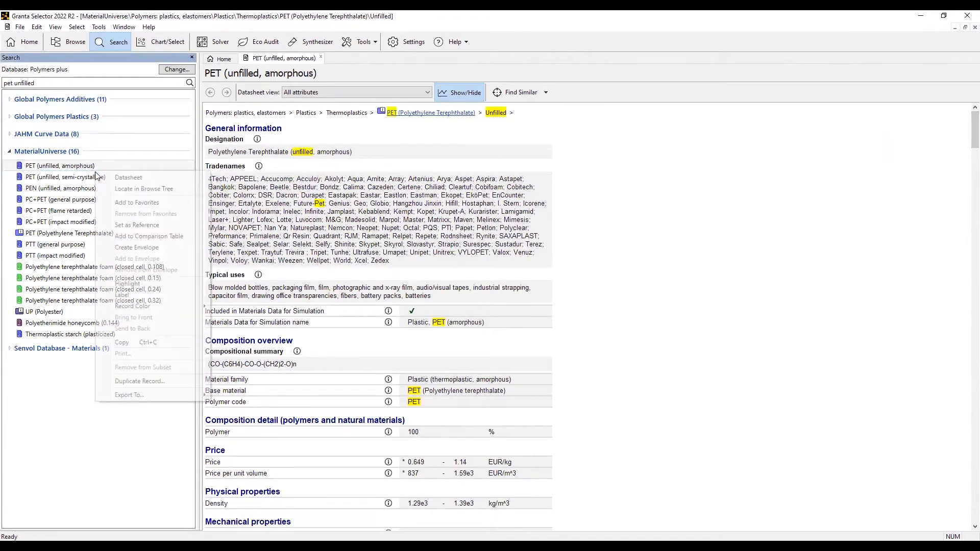
right_click(90, 169)
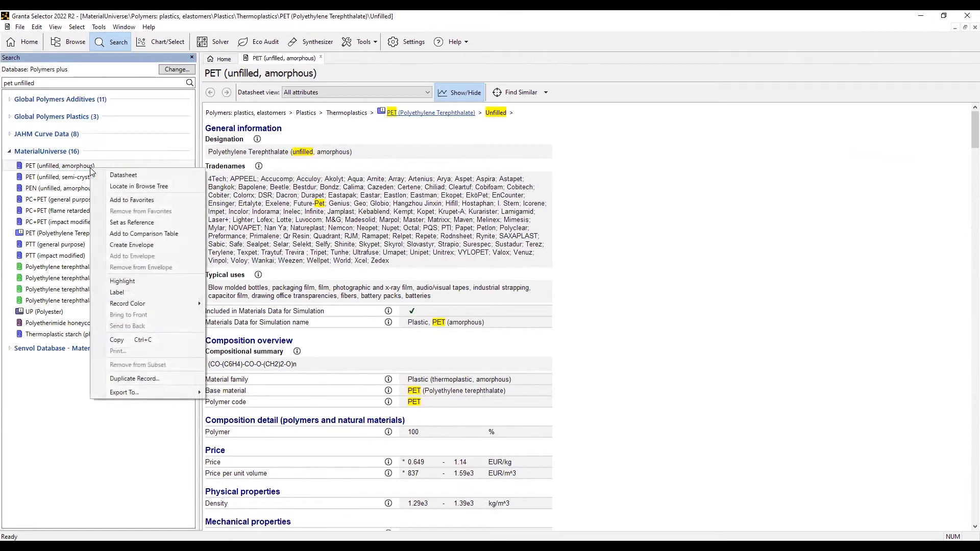
click(153, 223)
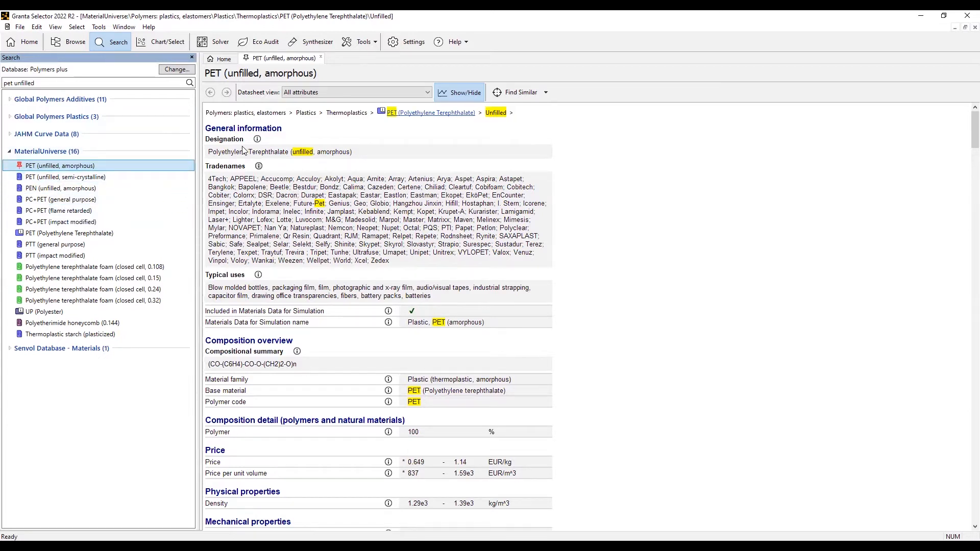
- Set up a selection project that selects from MaterialUniverse: All bulk materials
click(168, 43)
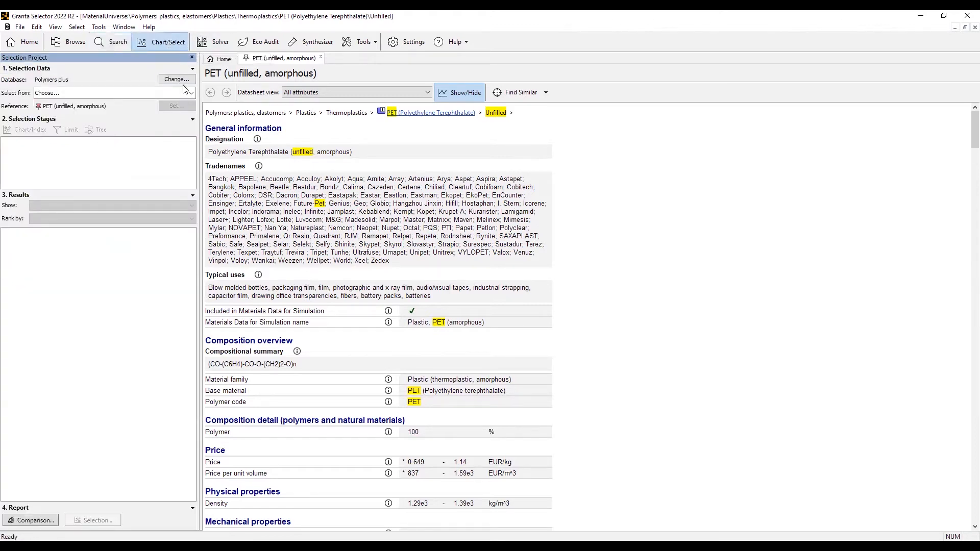
click(192, 92)
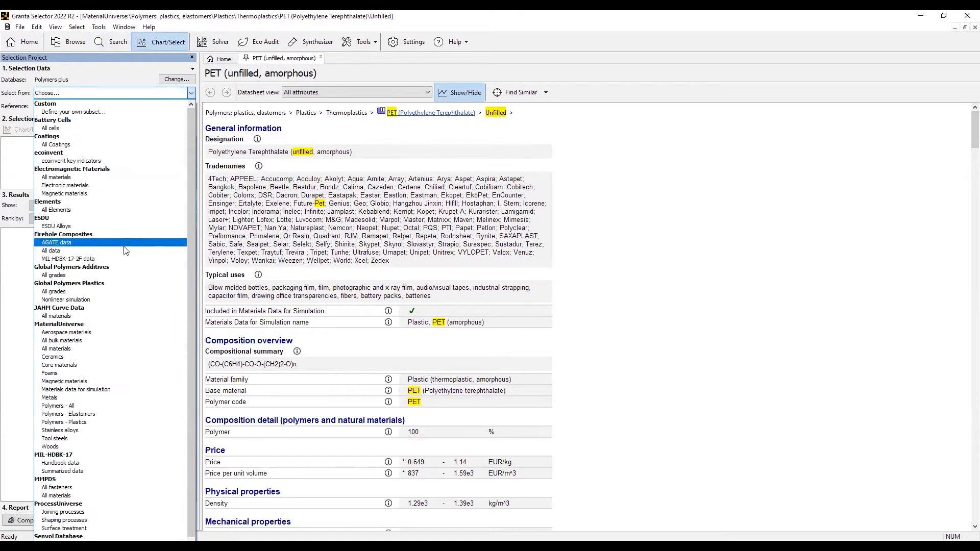
click(102, 340)
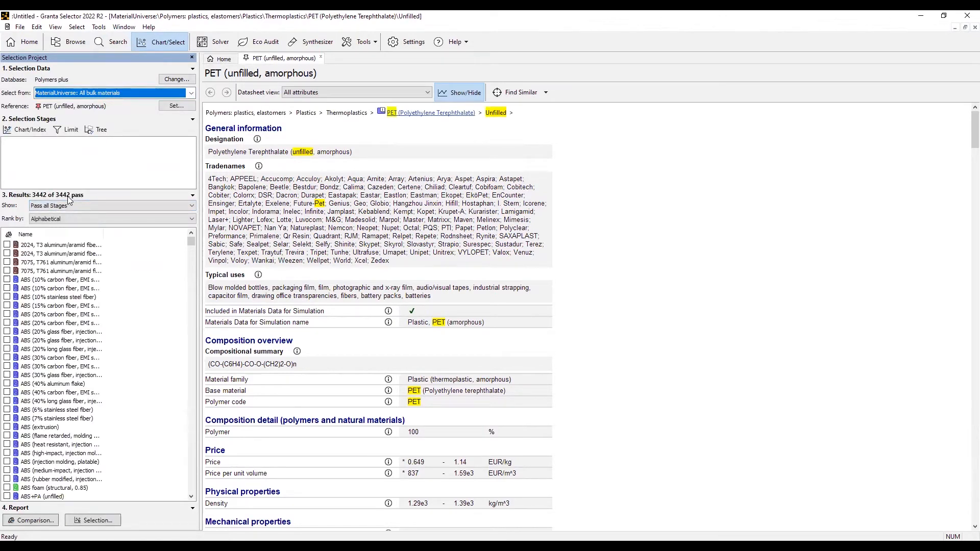
- Start a chart stage with a Y-axis performance index for a panel in bending, limited by stiffness and optimized for cost
click(34, 131)
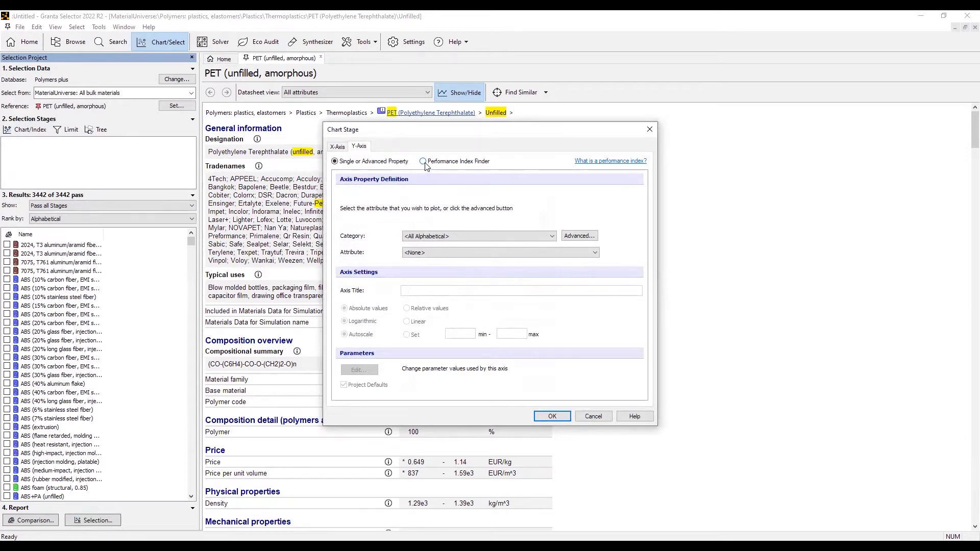
click(423, 163)
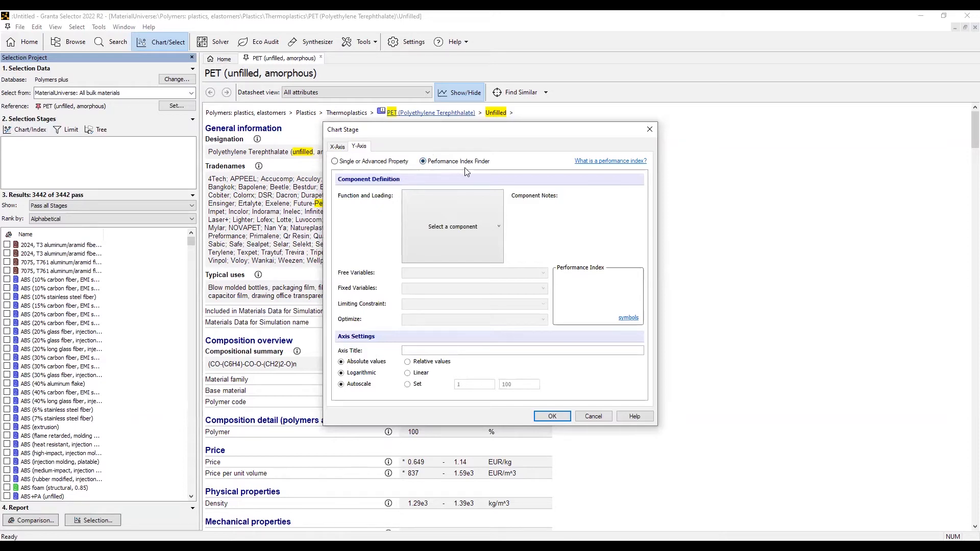
click(476, 227)
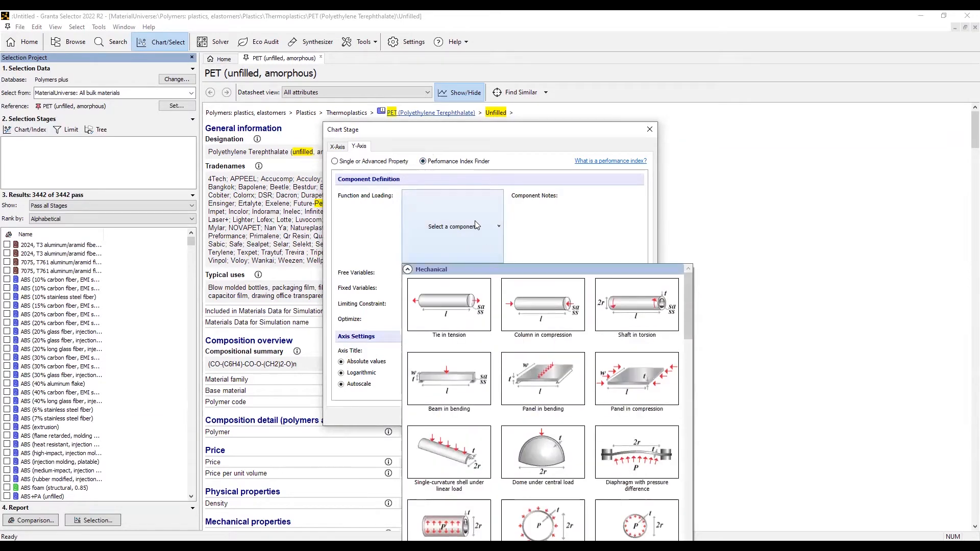
click(536, 383)
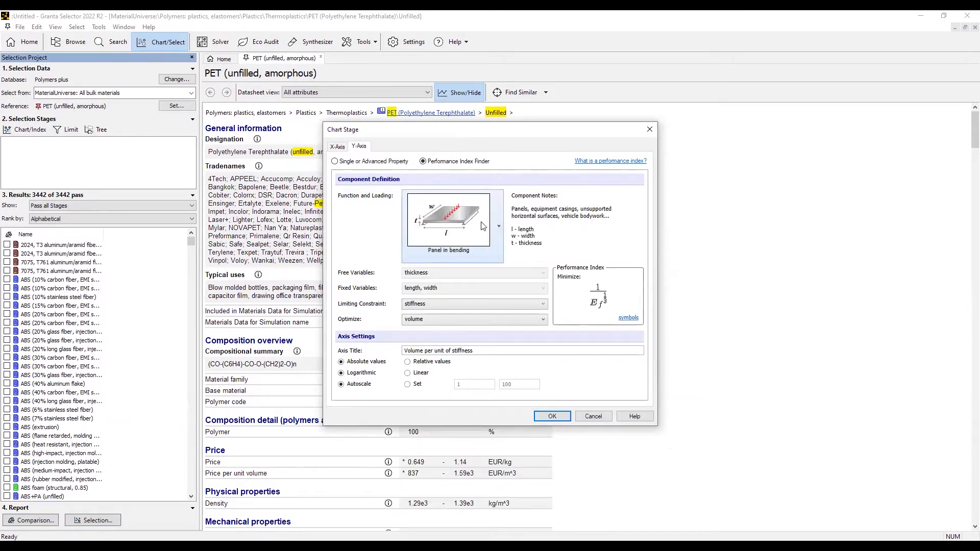
click(426, 319)
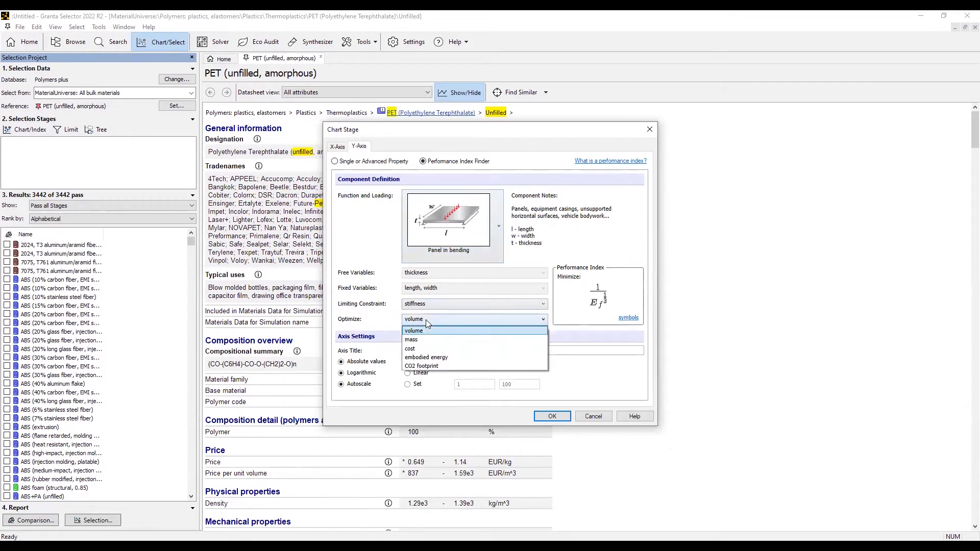
click(430, 348)
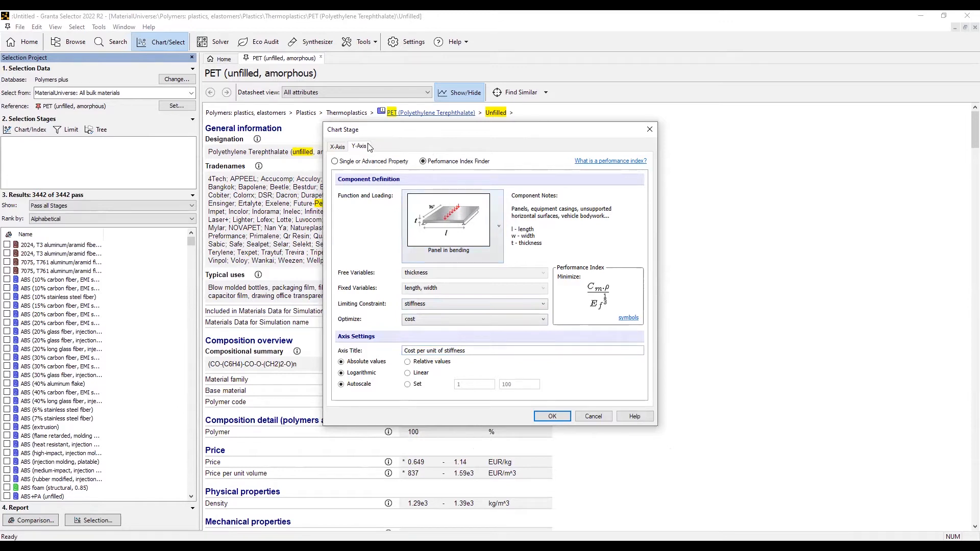
- Define the X-axis as a stiffness-limited panel in bending performance index optimized for CO2 footprint, using relative values
click(338, 147)
click(422, 162)
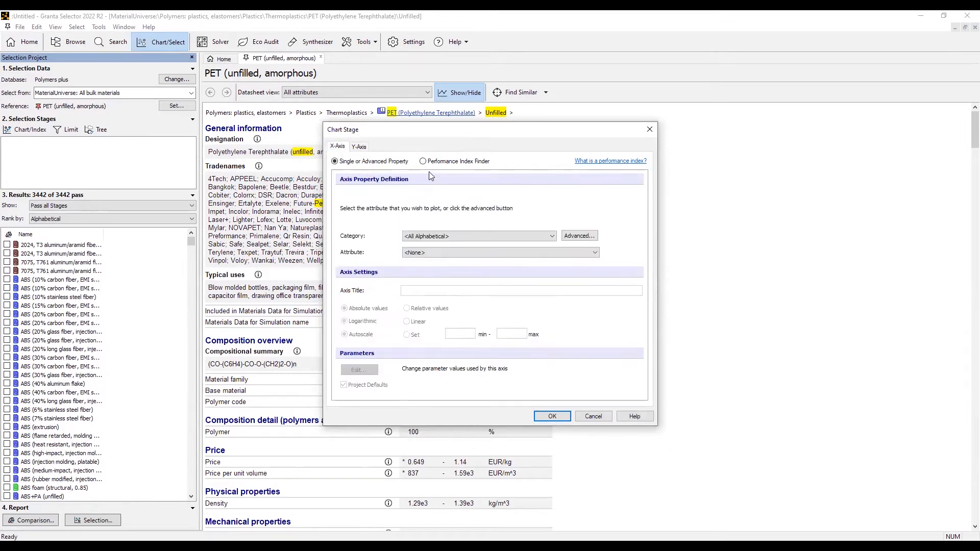
click(448, 218)
click(531, 375)
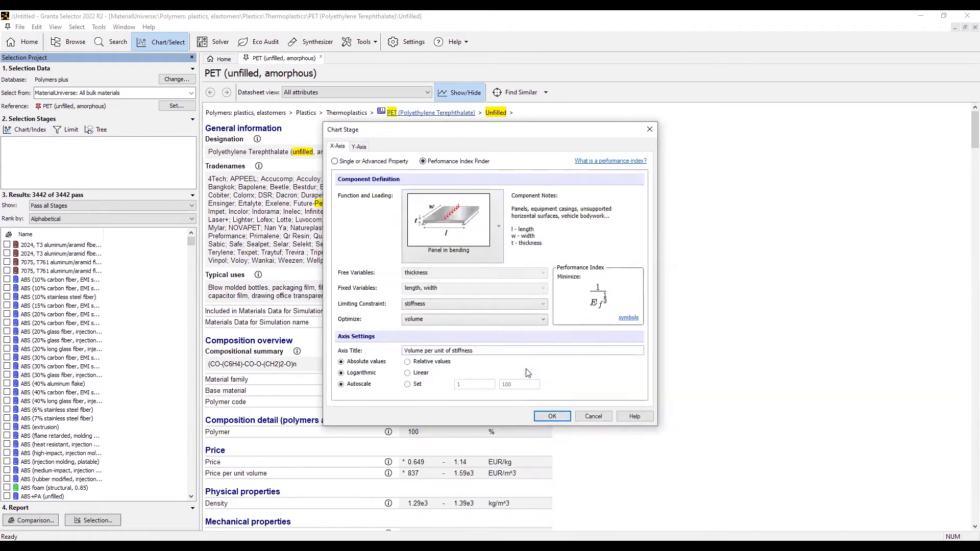
click(461, 321)
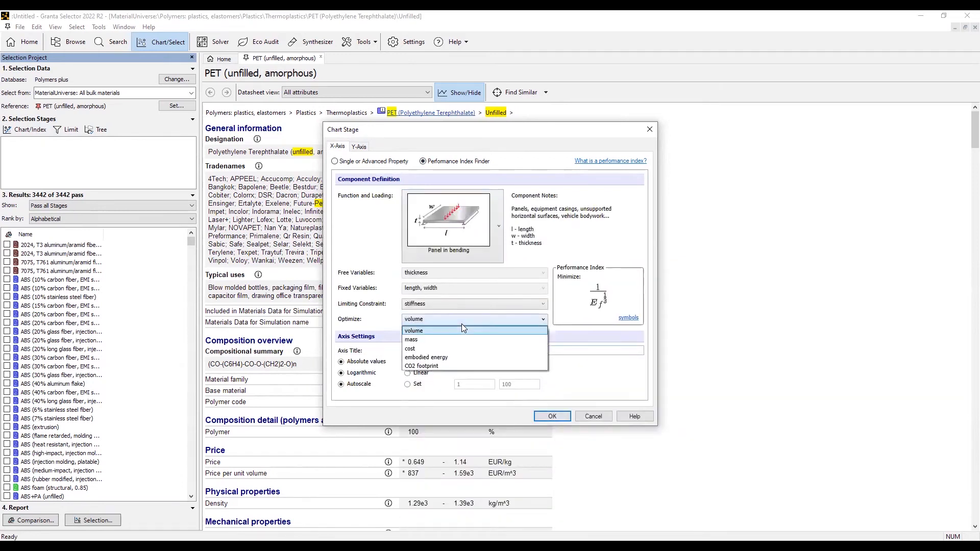
click(450, 365)
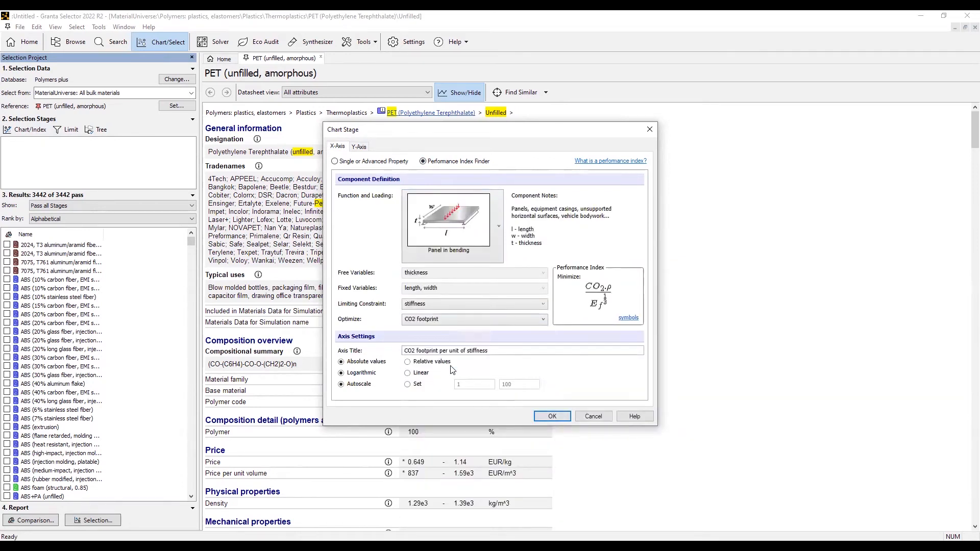
click(421, 363)
- Switch the Y-axis to relative values, create the cost versus CO2 footprint chart and highlight the reference material on it
click(360, 147)
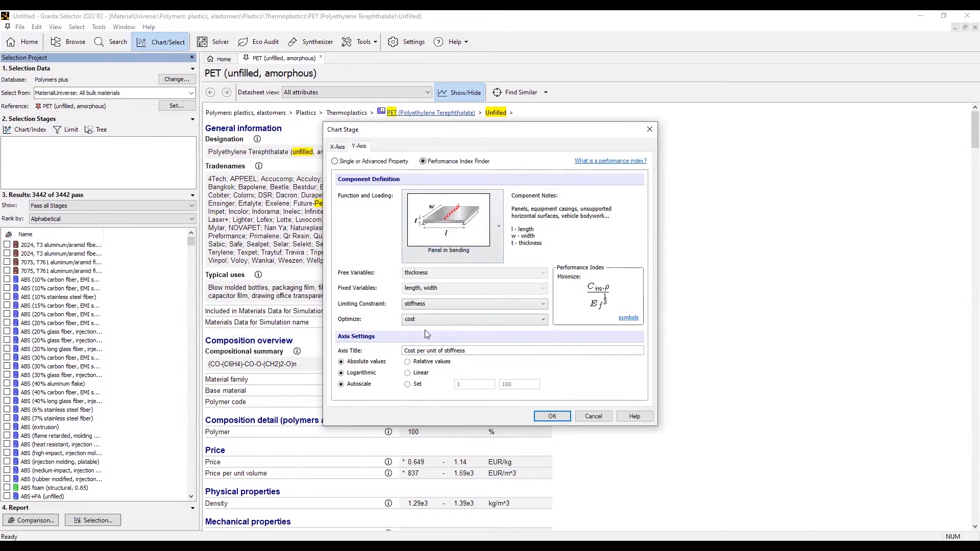
click(554, 417)
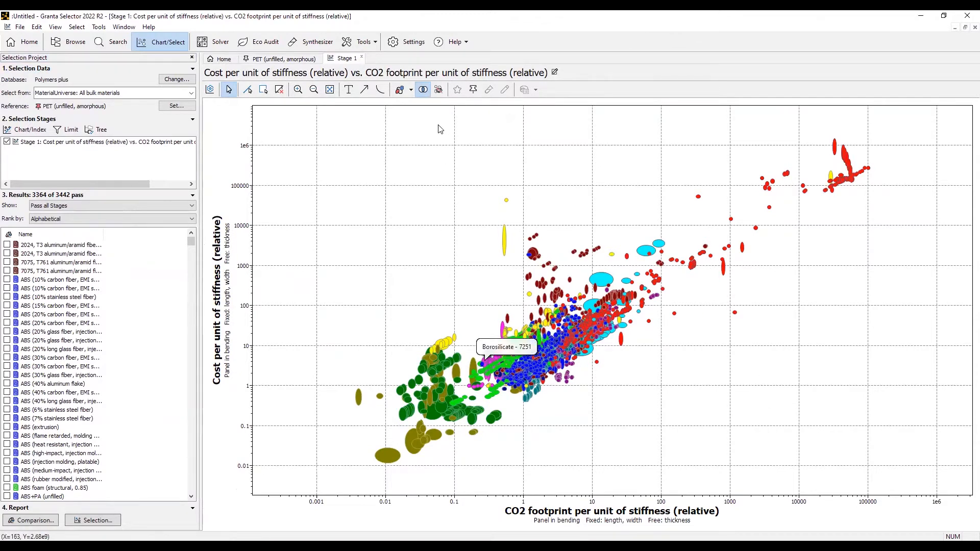
click(473, 90)
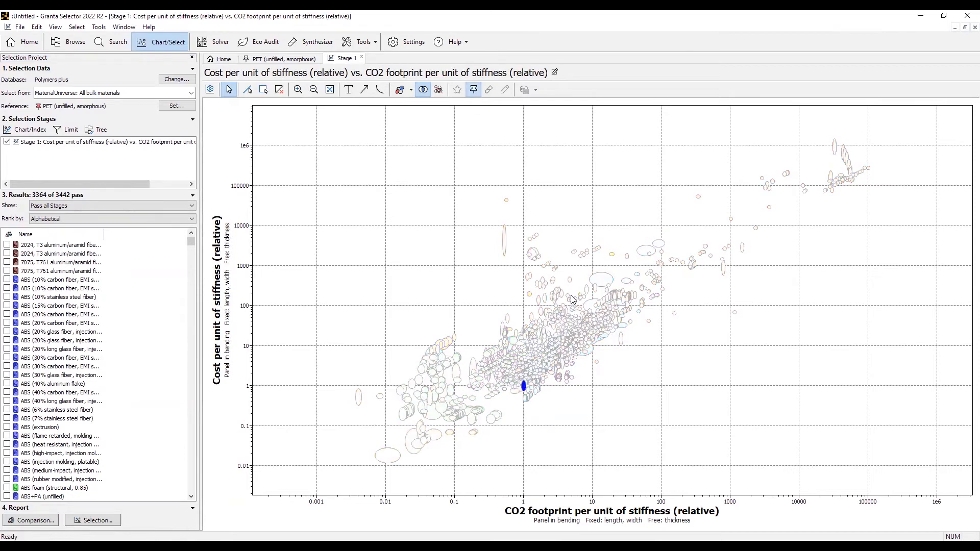
- Turn off the reference highlight on the chart and add a limit stage requiring Food contact to be Yes
mouse_move(524, 386)
click(474, 91)
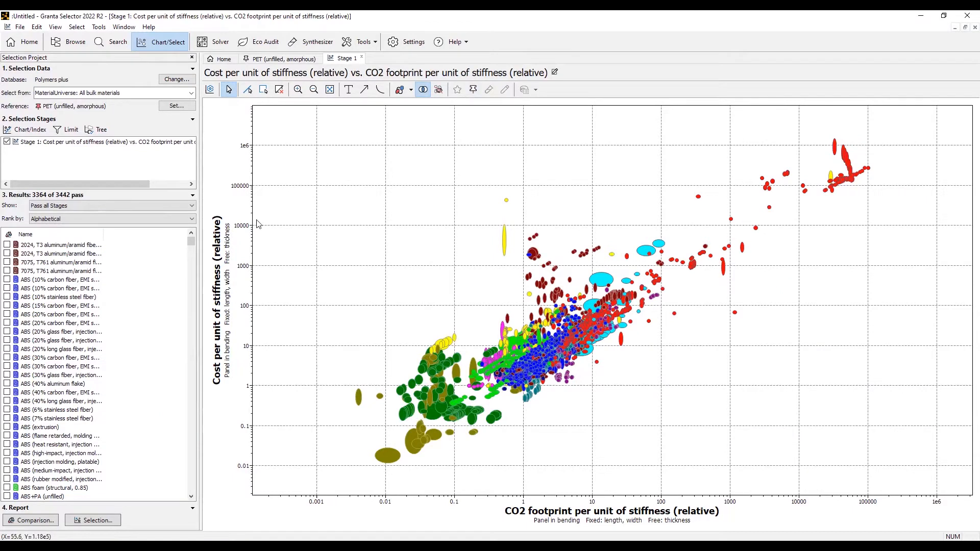
click(71, 130)
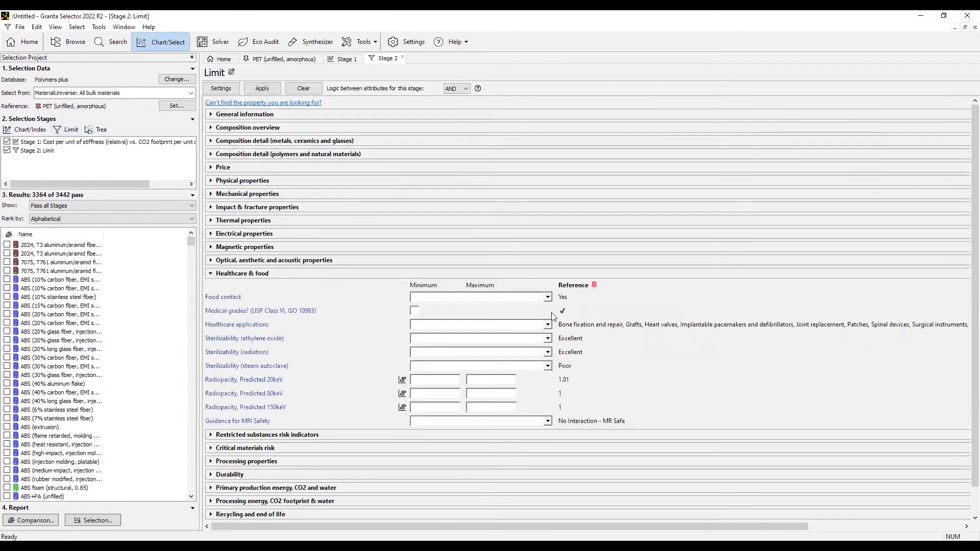
click(547, 297)
click(415, 347)
click(265, 85)
click(262, 89)
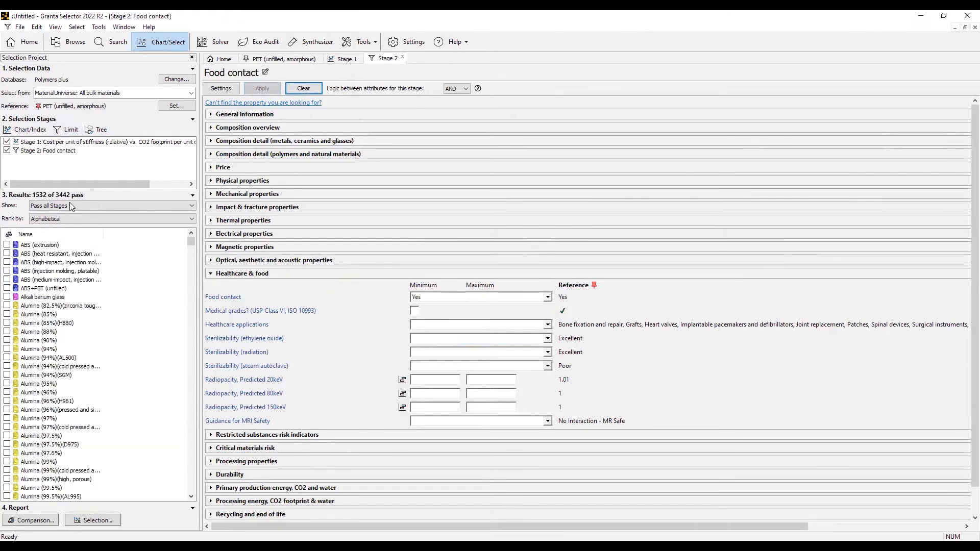
- Add a durability limit stage requiring Acceptable or Excellent resistance to both fresh water and weak acids
click(70, 130)
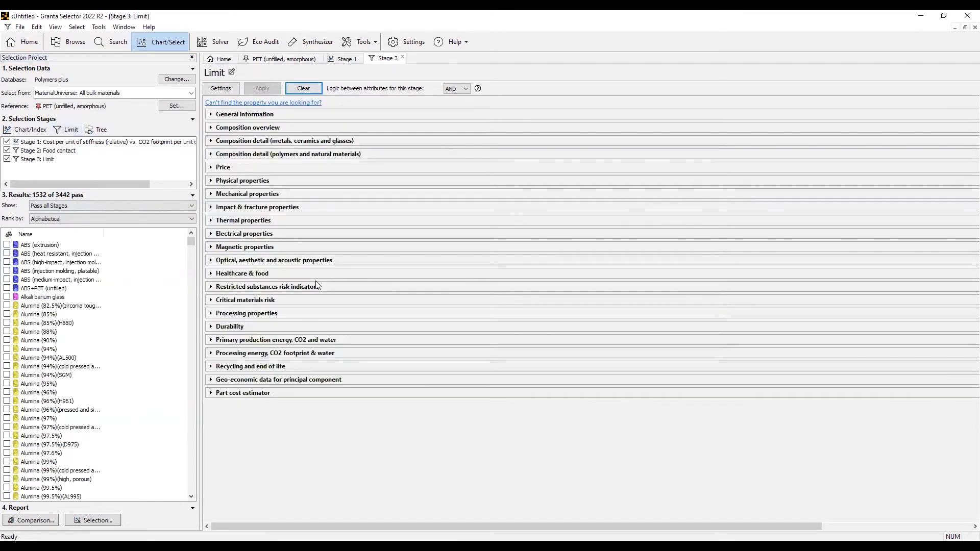
click(211, 326)
click(474, 356)
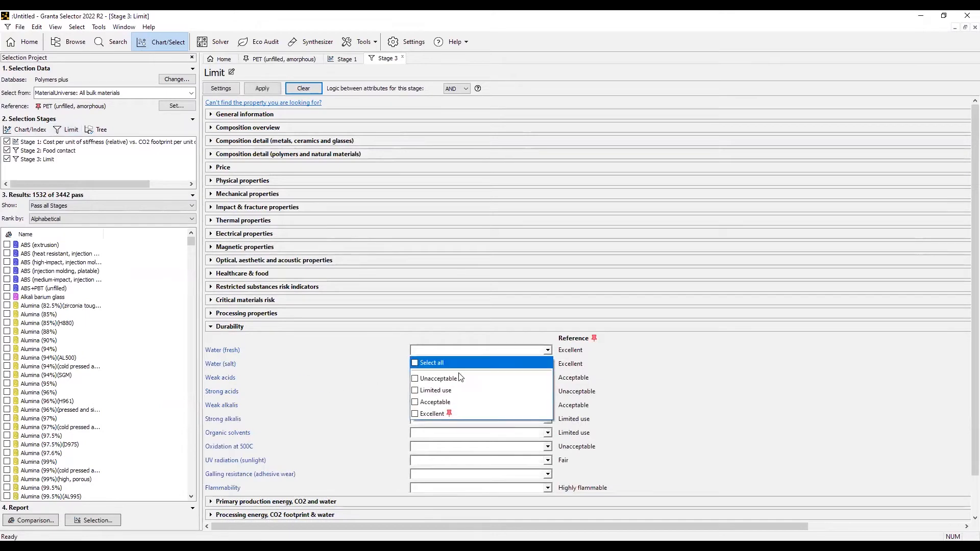
click(435, 402)
click(433, 413)
click(486, 350)
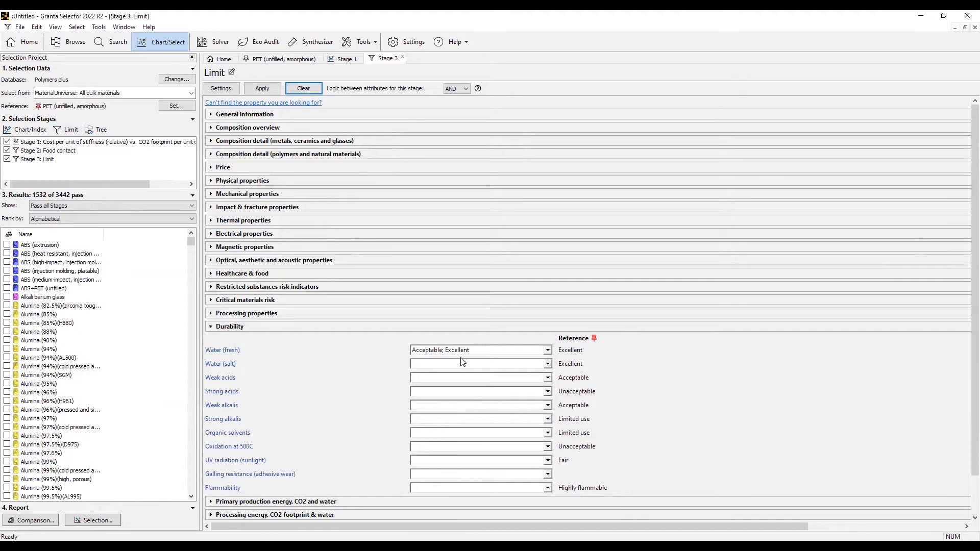
click(445, 380)
click(431, 429)
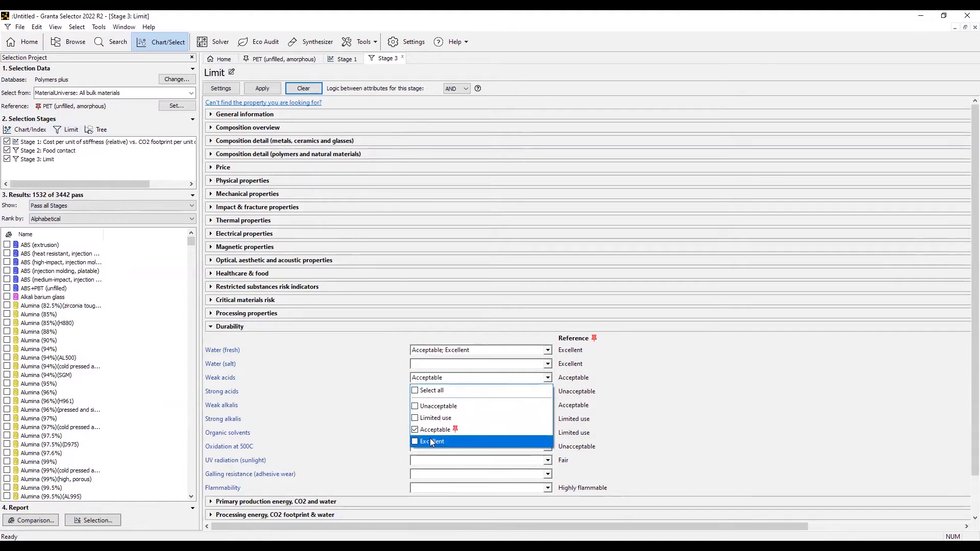
click(430, 439)
click(267, 88)
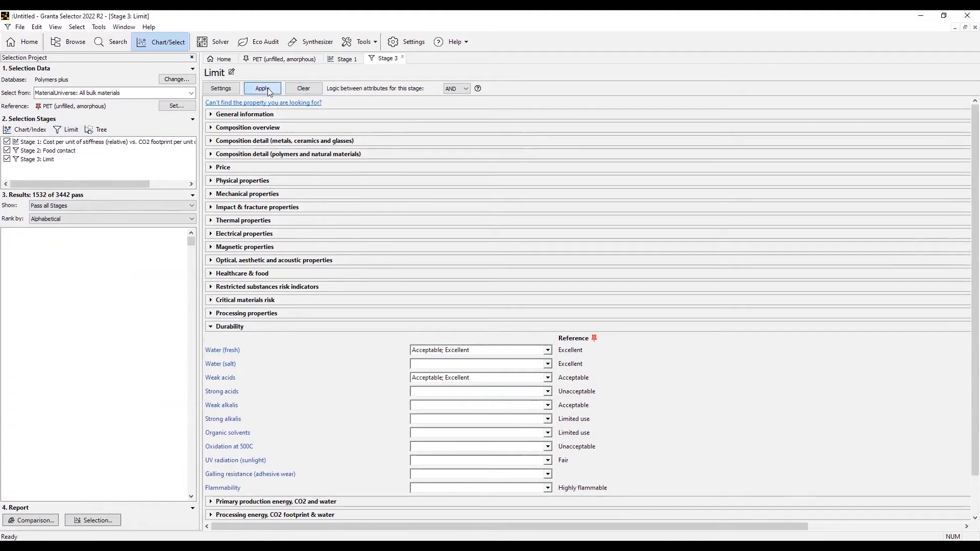
- Add a thermal limit stage with a maximum of 0 °C for minimum service temperature
click(68, 129)
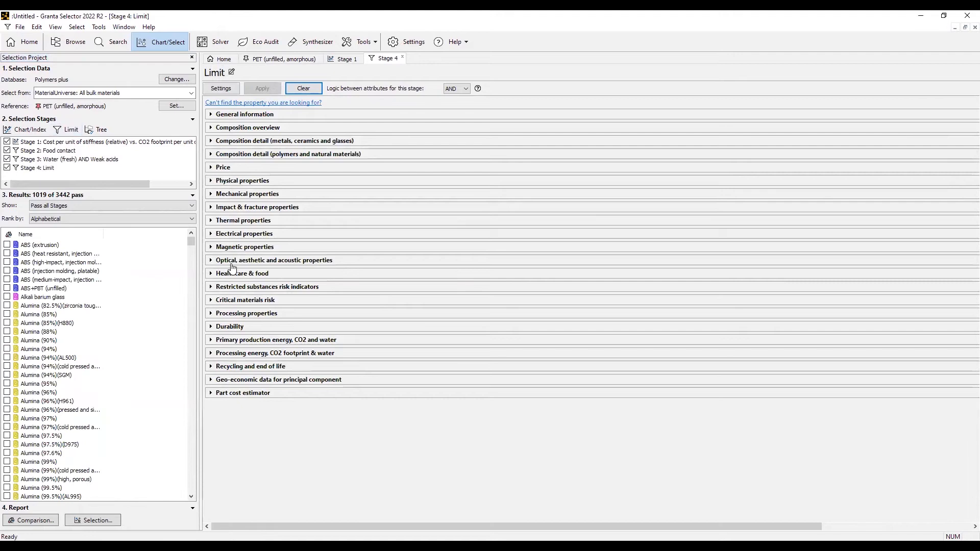
click(227, 221)
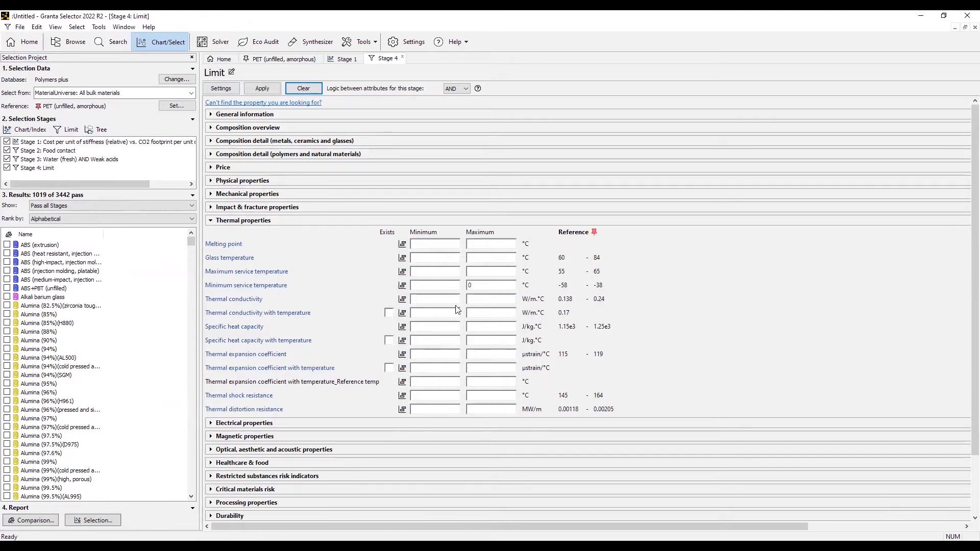
click(267, 90)
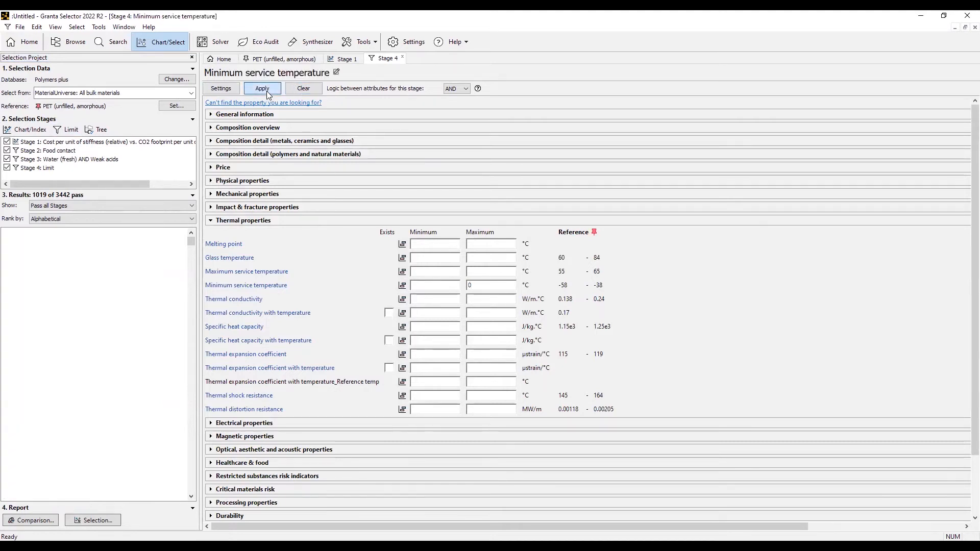
- Add a limit stage on optical properties that accepts only Transparent and Optical quality materials for transparency
click(70, 130)
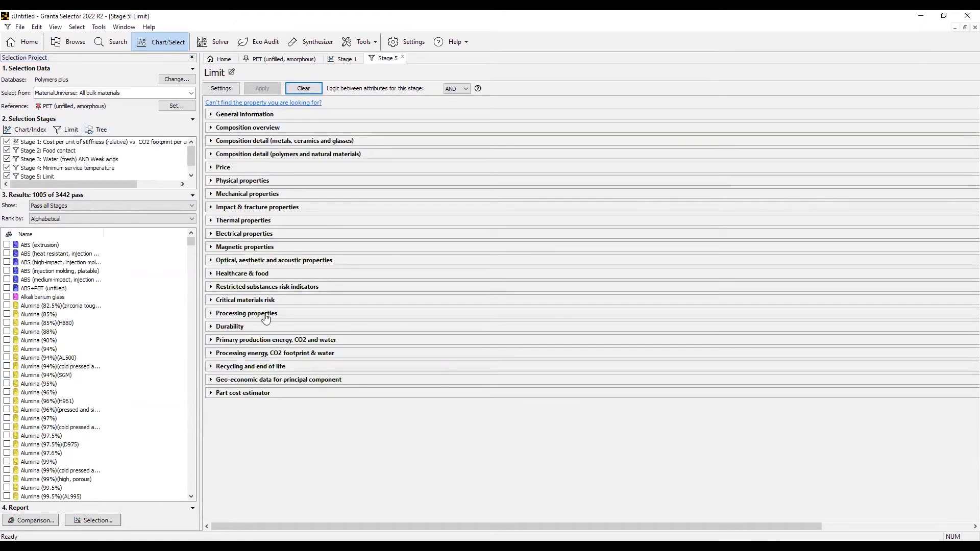
click(225, 262)
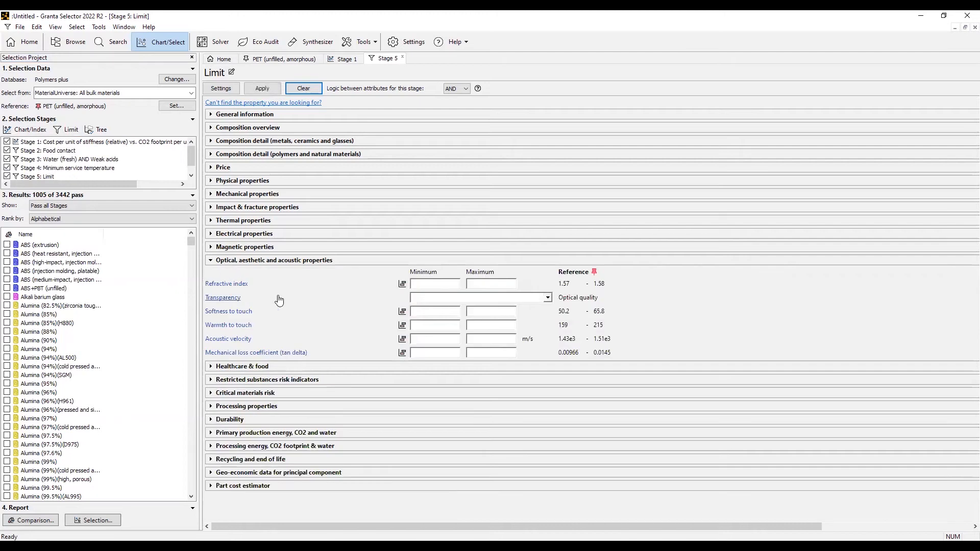
click(484, 300)
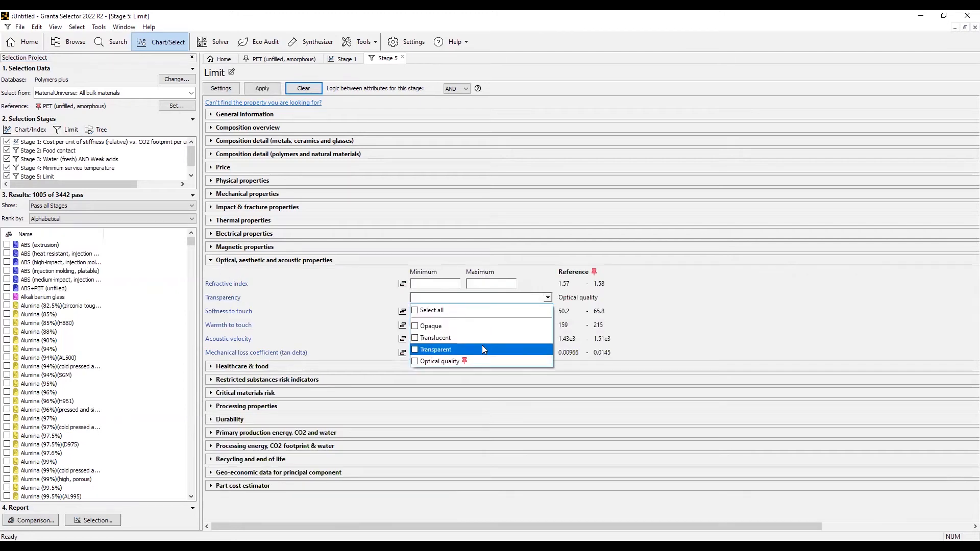
click(481, 349)
click(450, 356)
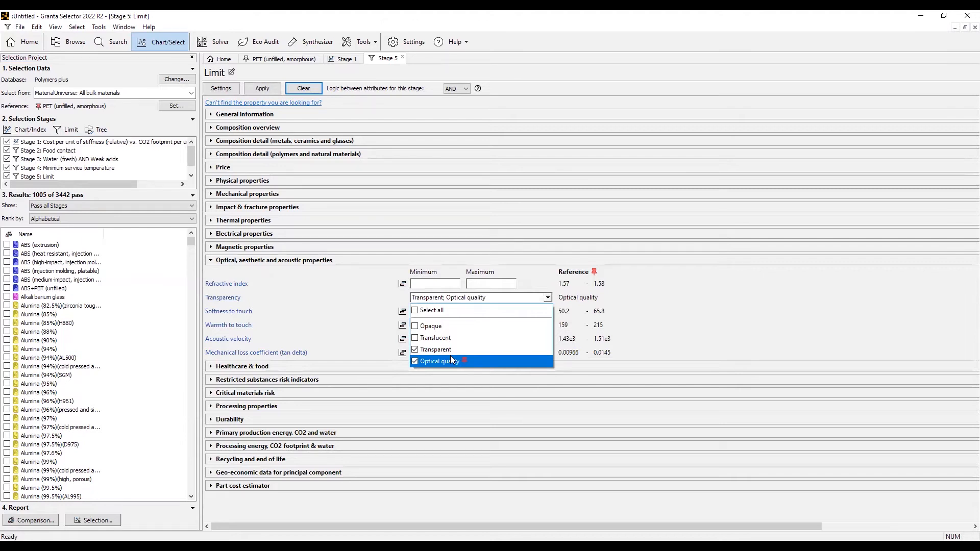
click(258, 88)
click(256, 89)
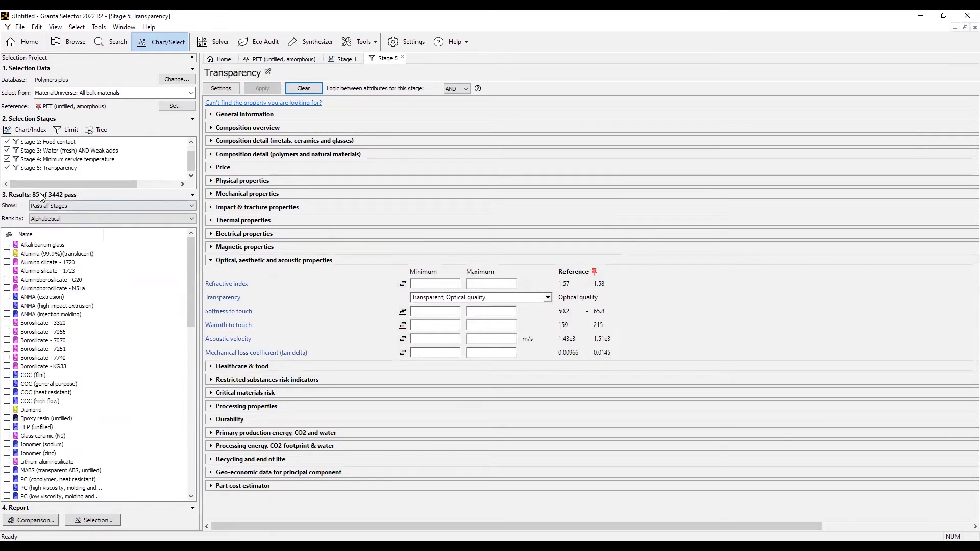
- Hide the materials that fail the selection on the cost versus CO2 footprint chart and autoscale its axes
click(345, 59)
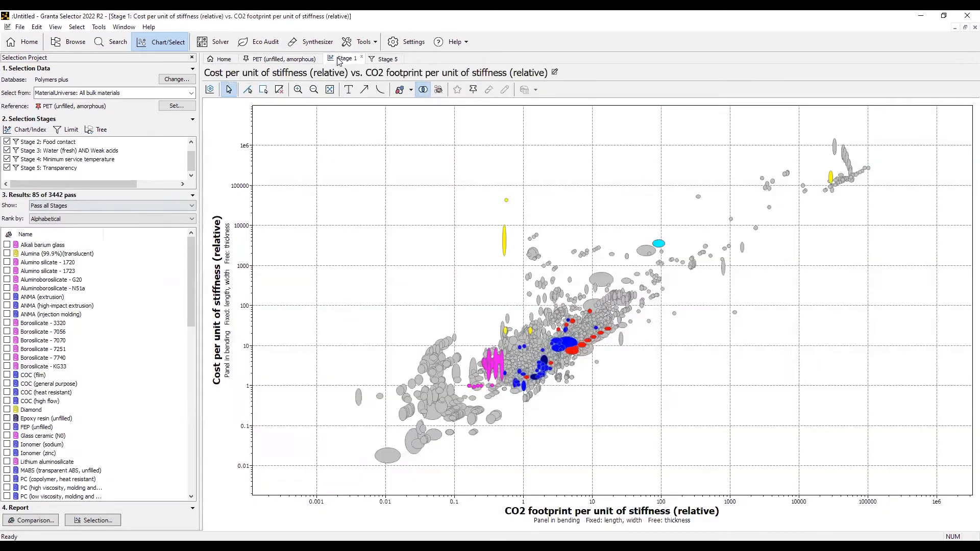
click(437, 91)
click(329, 89)
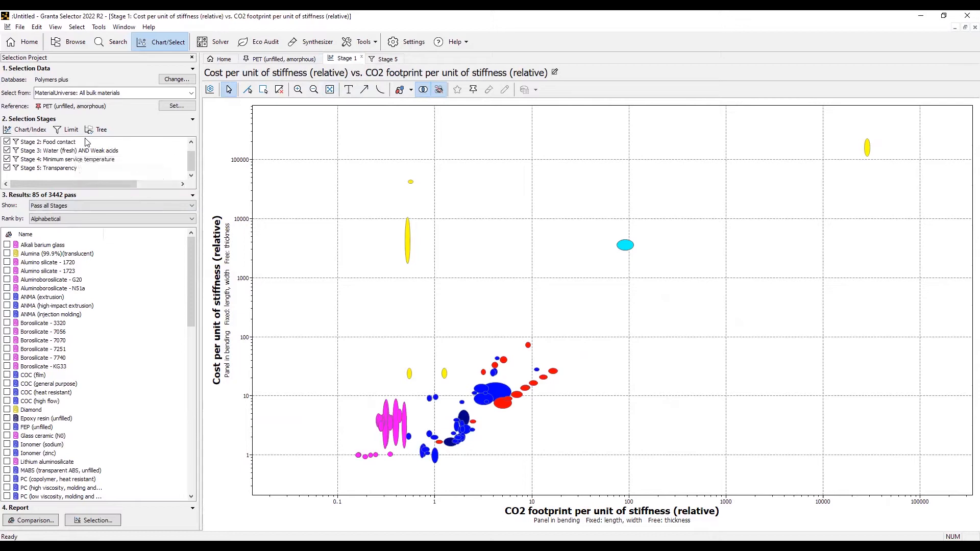
- Add a tree stage from ProcessUniverse that keeps only materials linked to Shaping, Molding, Blow, Injection
click(382, 227)
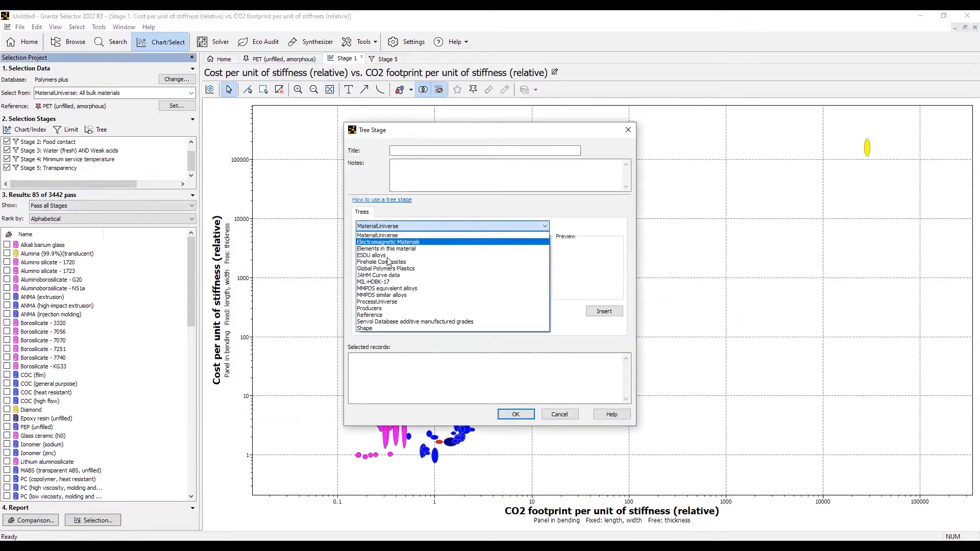
click(388, 302)
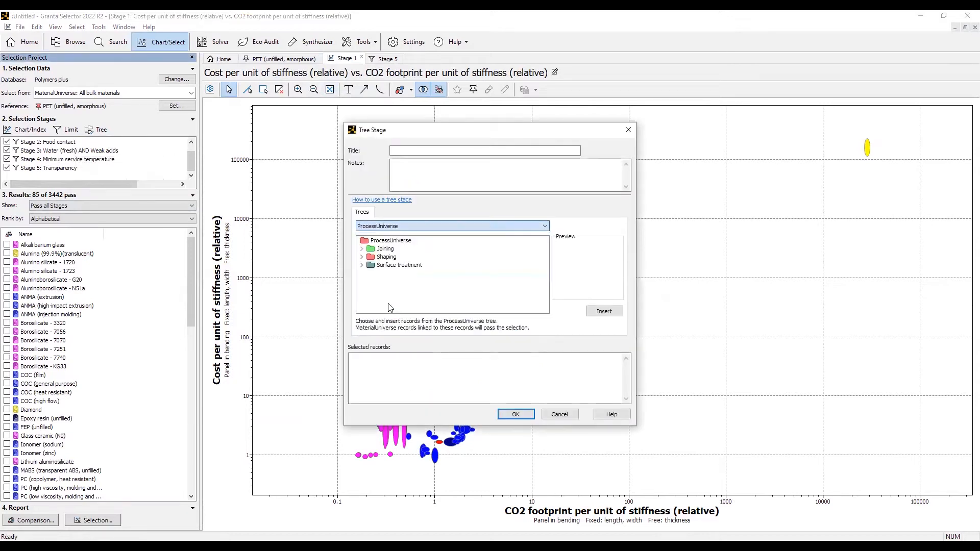
click(362, 258)
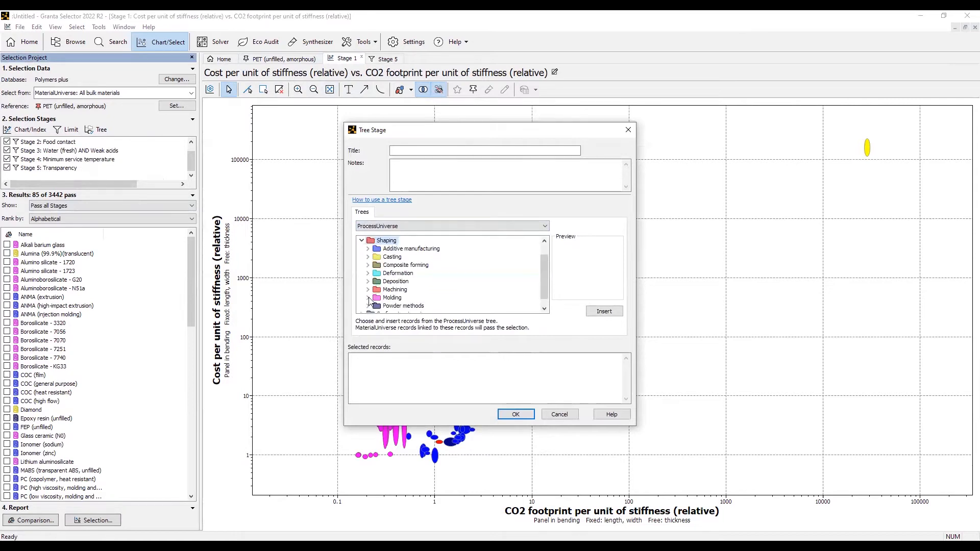
click(369, 297)
click(374, 249)
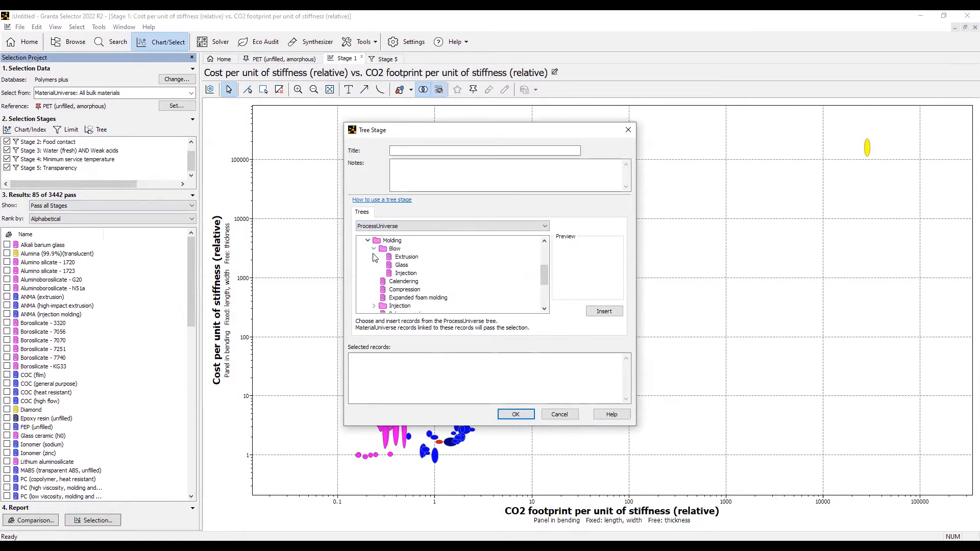
click(406, 274)
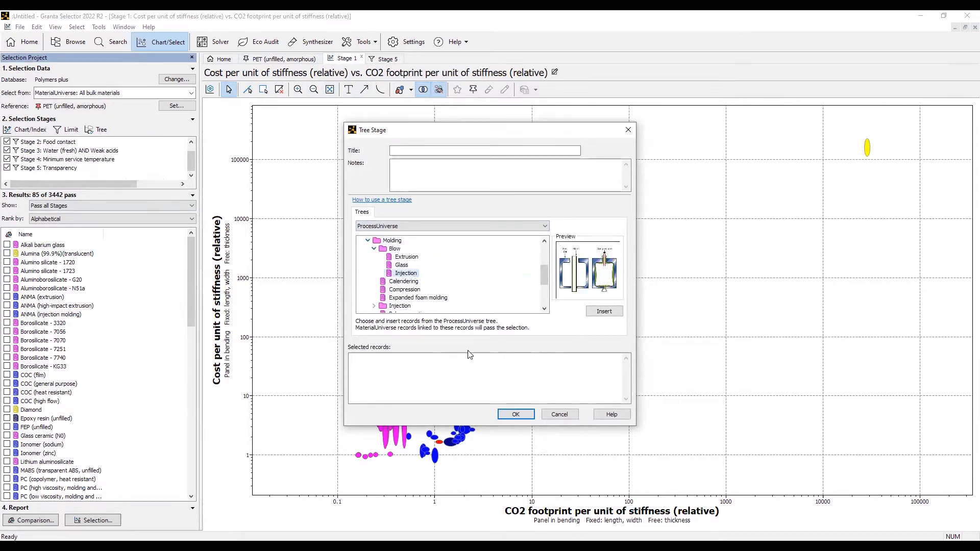
click(604, 311)
click(531, 414)
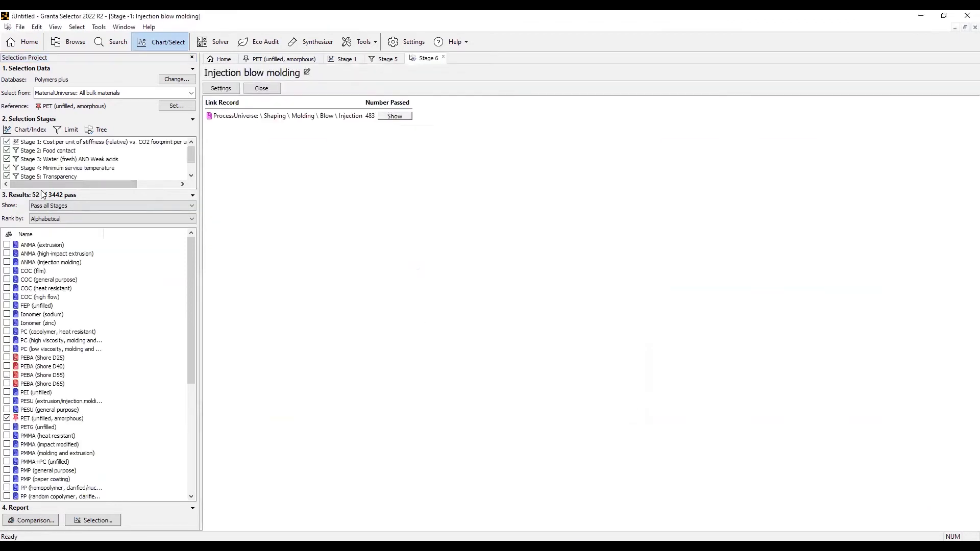
- Autoscale the Stage 1 chart to the remaining materials and label PET, rigid PVC, SAN, both PS grades and PP (homopolymer, clarified/nucleated)
click(345, 59)
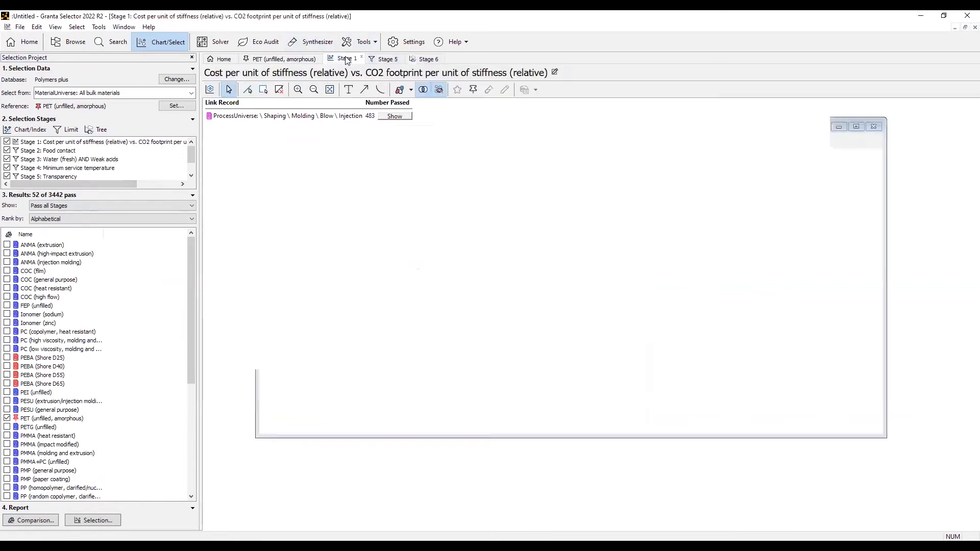
click(330, 89)
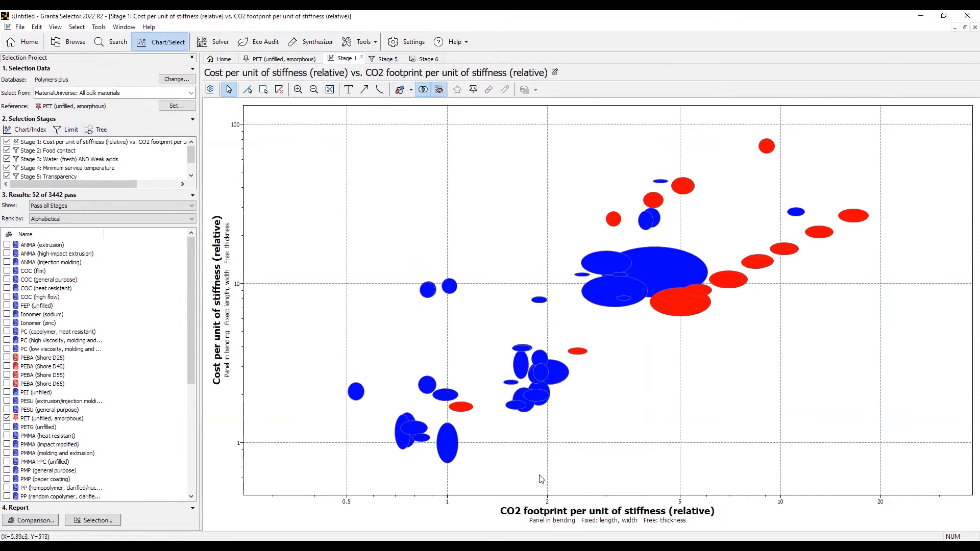
drag(451, 442, 610, 462)
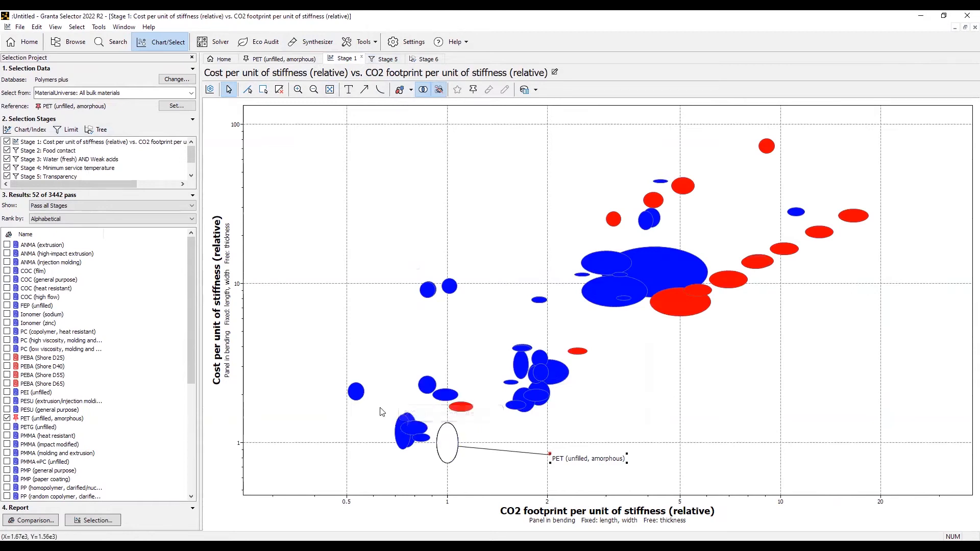
drag(406, 427, 331, 419)
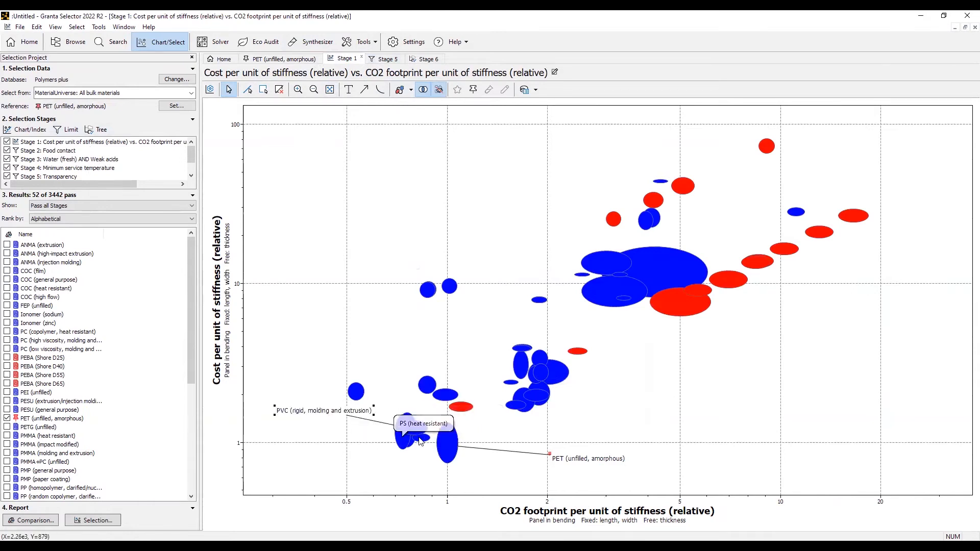
drag(423, 441, 417, 485)
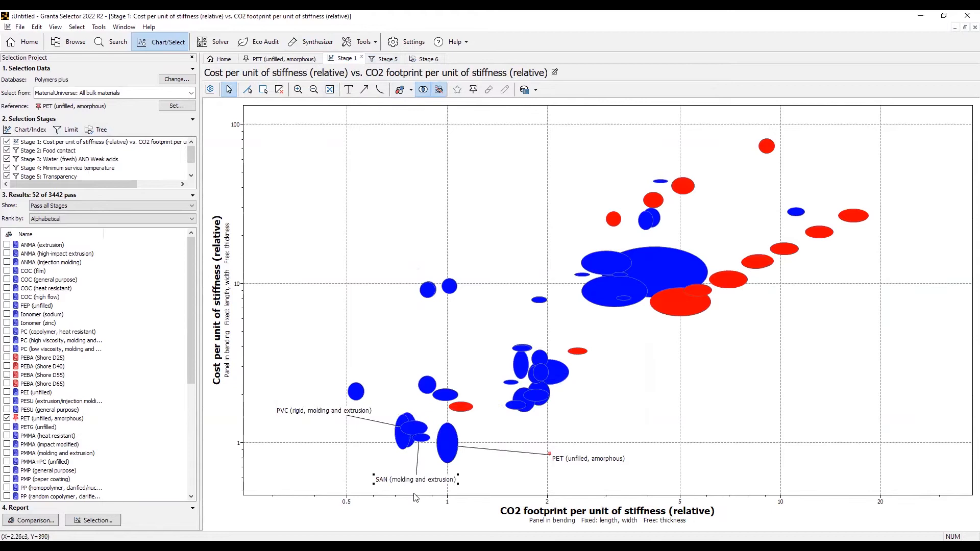
drag(402, 437, 310, 437)
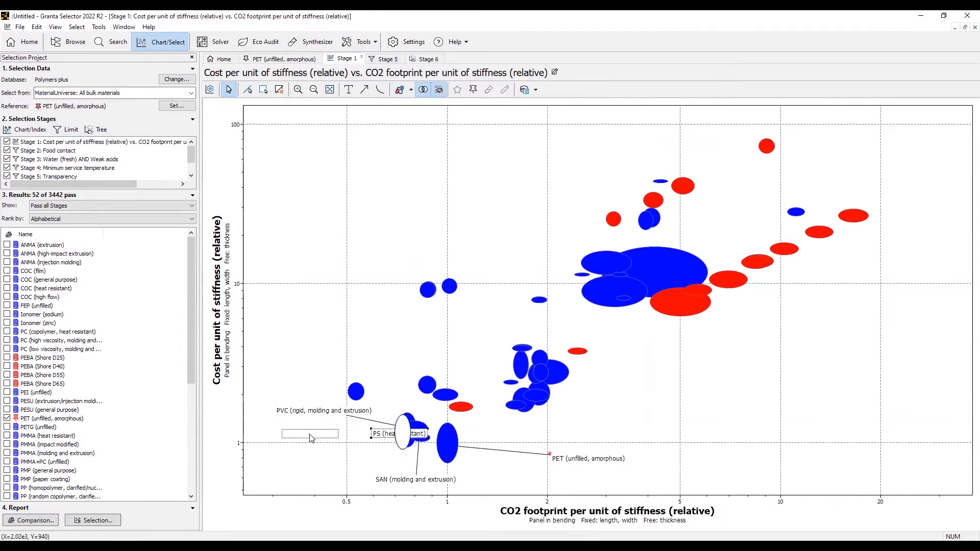
drag(407, 455, 332, 461)
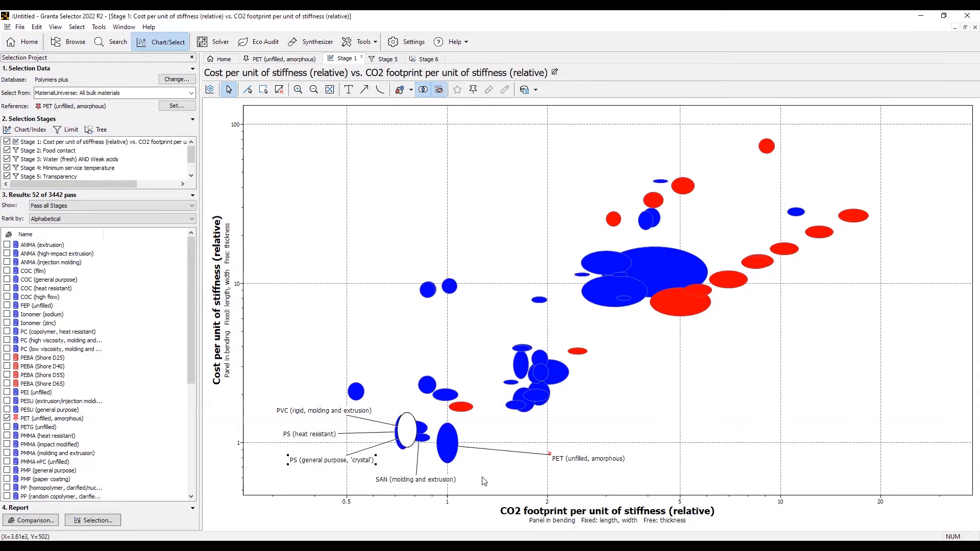
click(351, 387)
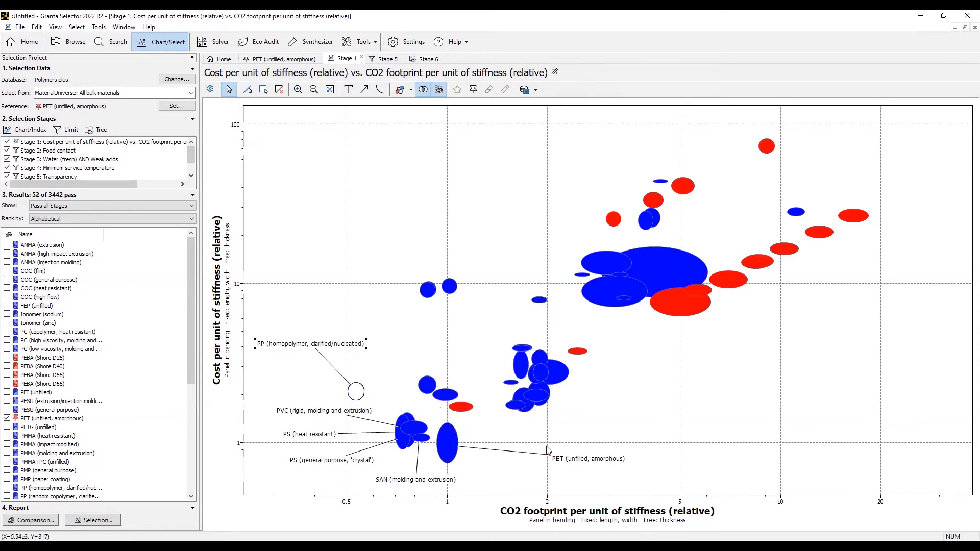
mouse_move(556, 461)
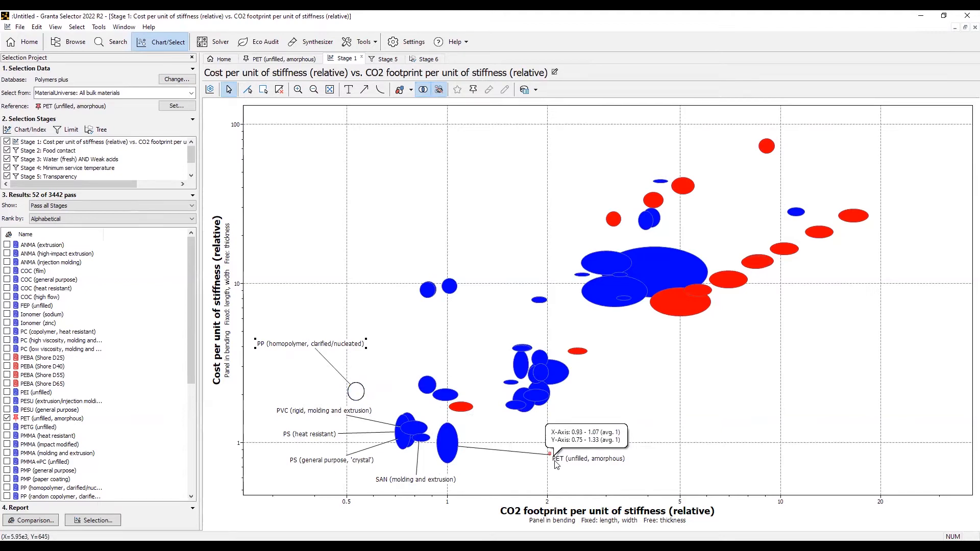
- Start an Eco Audit project with its material, transport and use sections expanded, and name the product Botella Batido
click(266, 46)
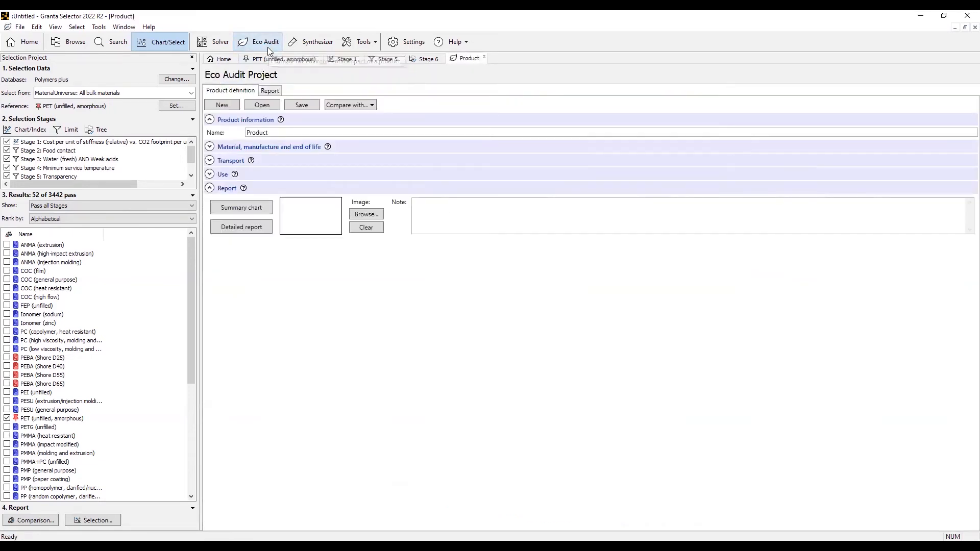
click(209, 147)
click(210, 277)
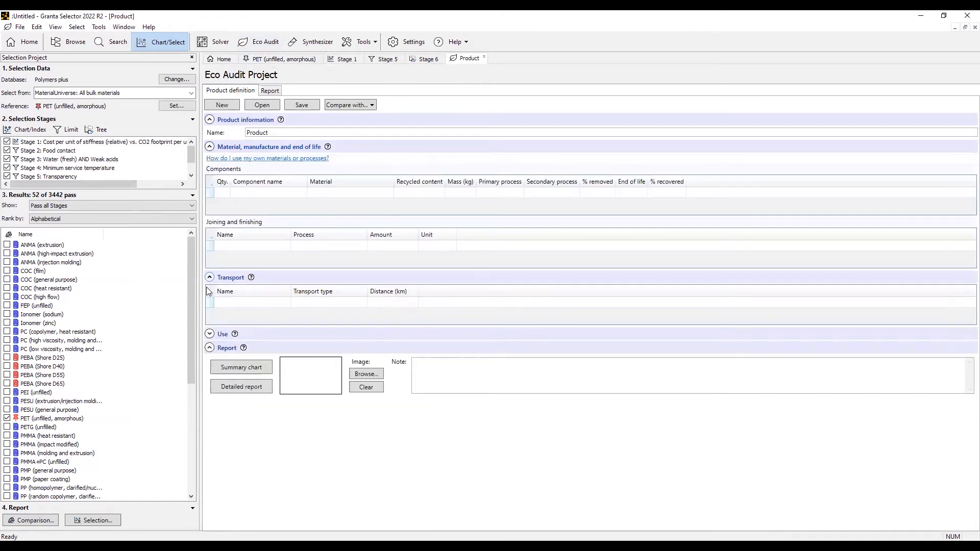
click(209, 334)
drag(276, 133, 181, 132)
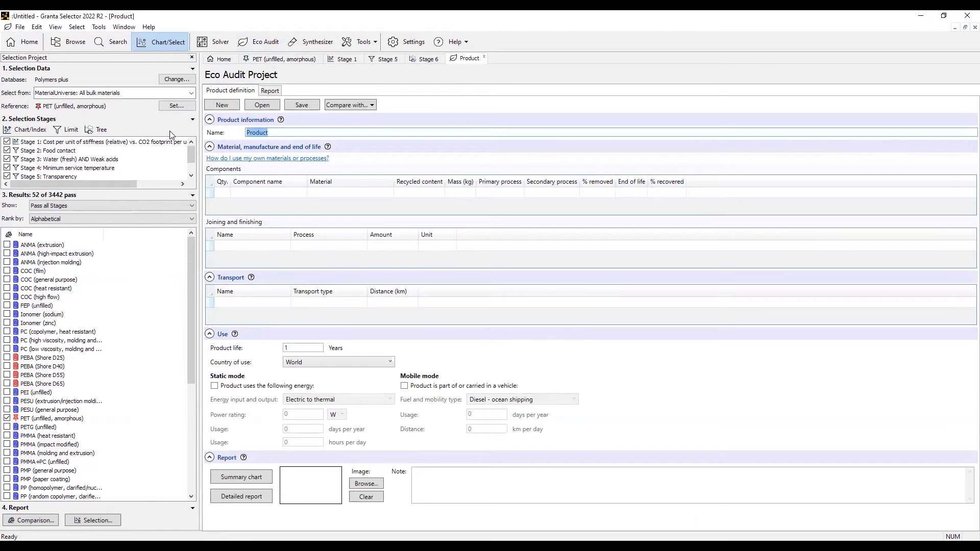
text(Botella Batido)
- Add a component named Botella with a quantity of 100 to the Eco Audit
click(219, 194)
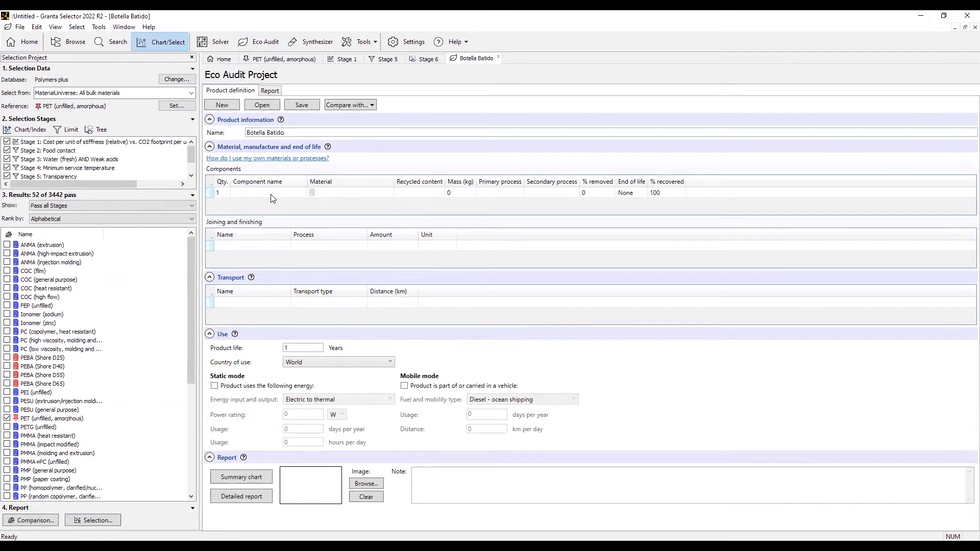
click(272, 194)
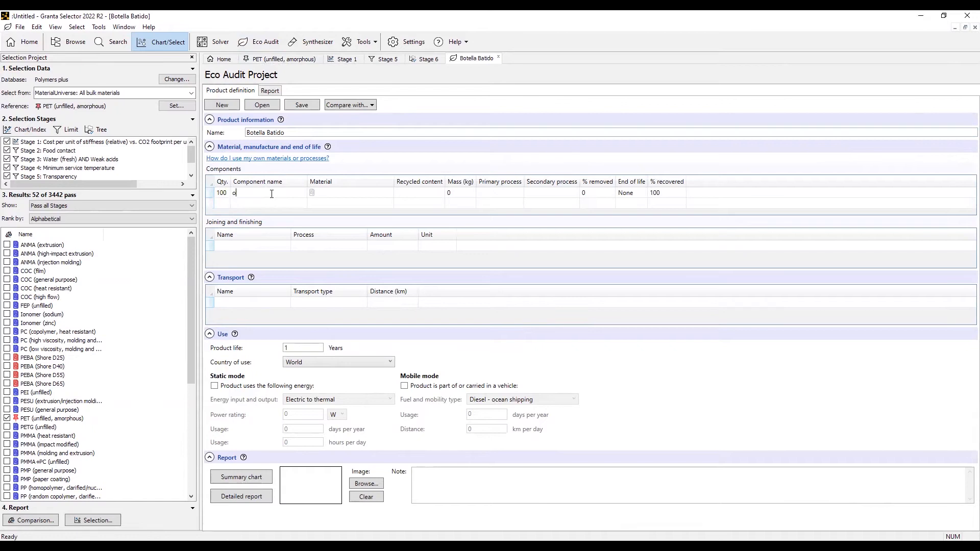
key(Return)
- Assign the Botella component the unfilled amorphous PET material from the thermoplastics in MaterialUniverse
click(344, 193)
click(388, 194)
click(289, 210)
click(298, 228)
click(308, 237)
scroll(332, 270, down, 5)
scroll(332, 264, down, 4)
click(300, 247)
scroll(307, 240, down, 3)
click(310, 213)
click(351, 222)
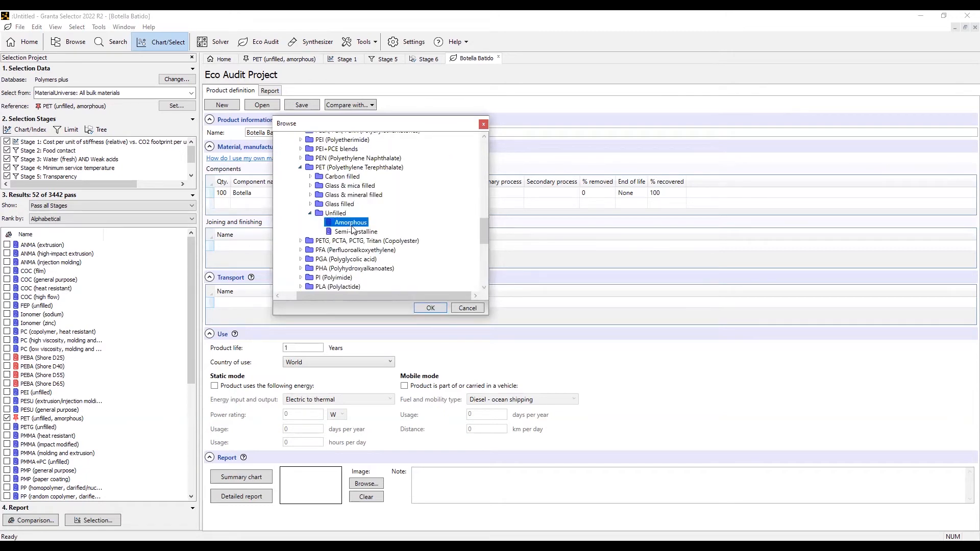
click(433, 308)
- Set the Botella component's mass to 0.024 kg and its primary process to Polymer molding
click(462, 194)
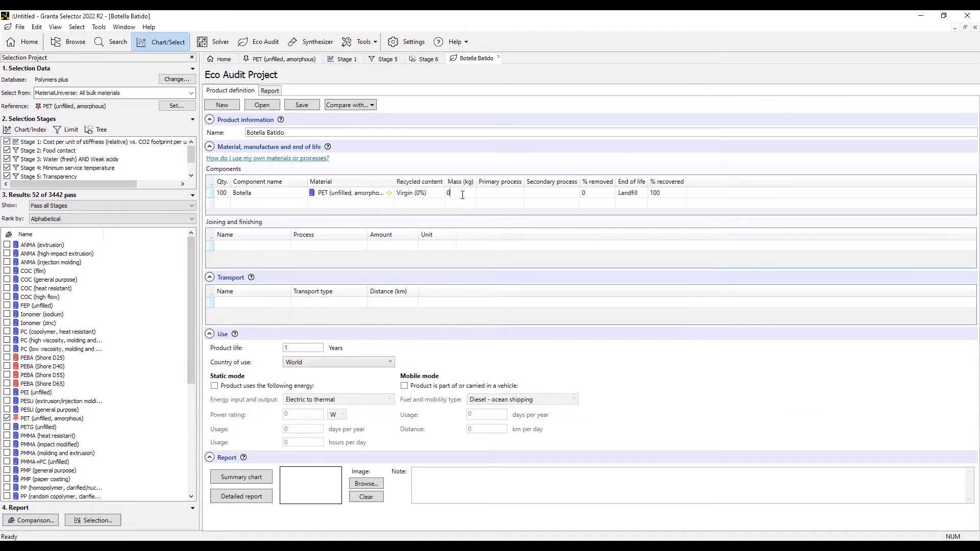
key(Return)
click(514, 194)
click(519, 192)
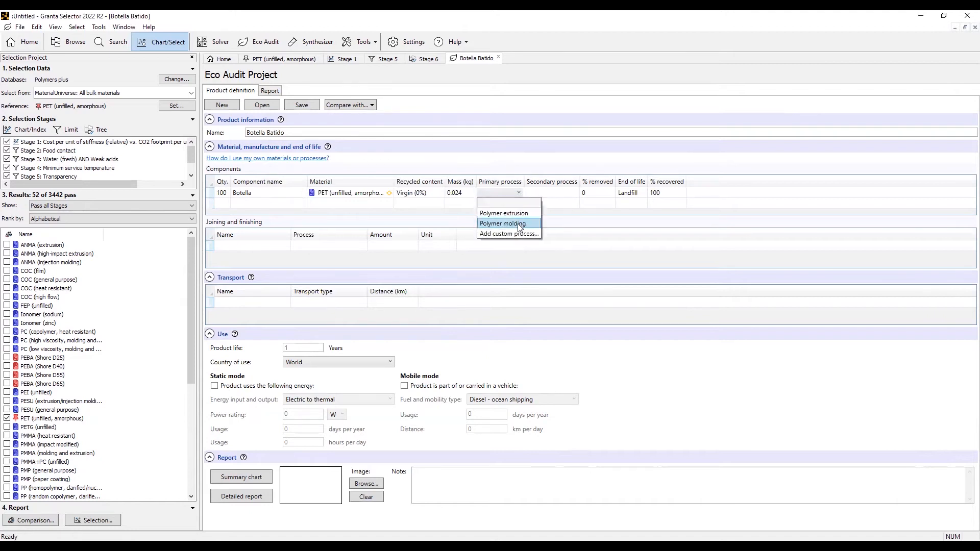
click(518, 224)
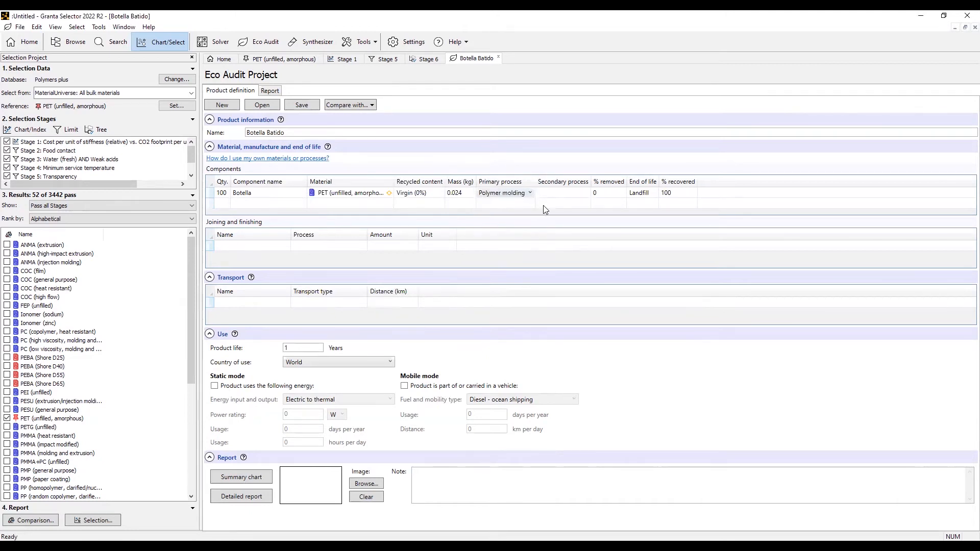
- Set the Botella component's end of life to Downcycle, keeping 100 % recovered
click(641, 194)
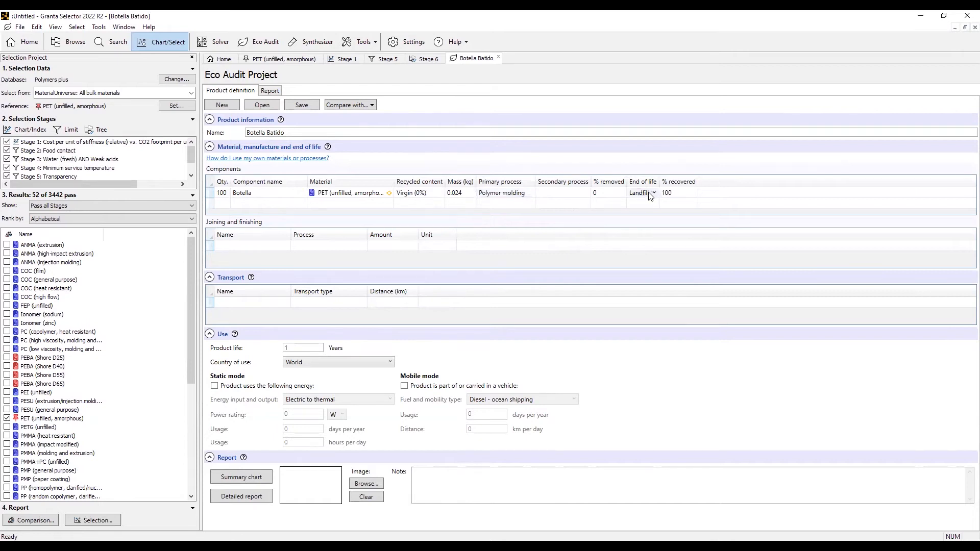
click(610, 195)
click(643, 197)
click(656, 196)
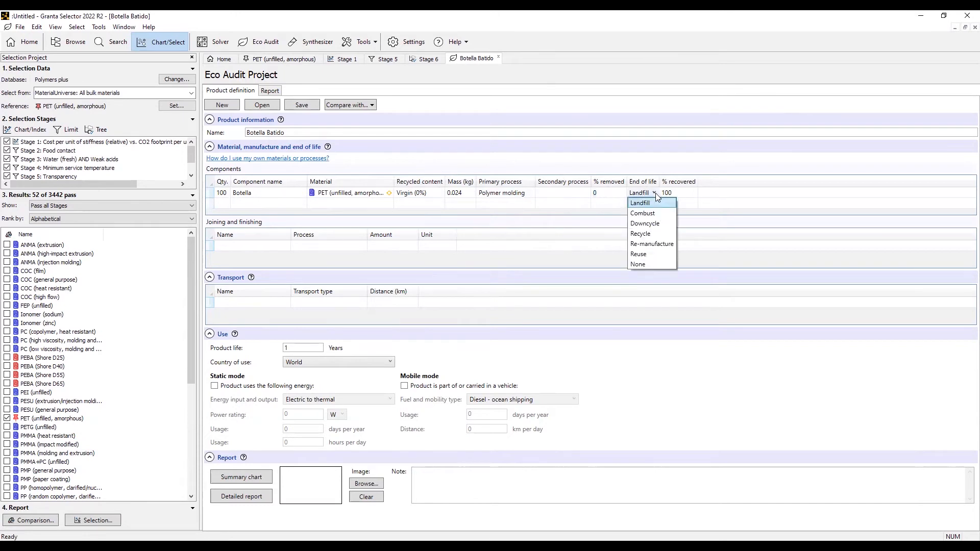
click(657, 225)
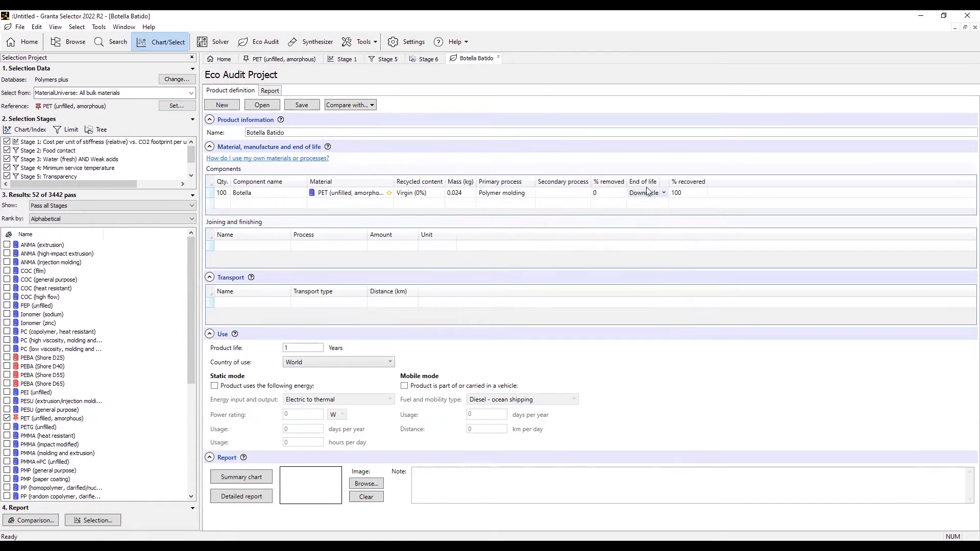
click(686, 195)
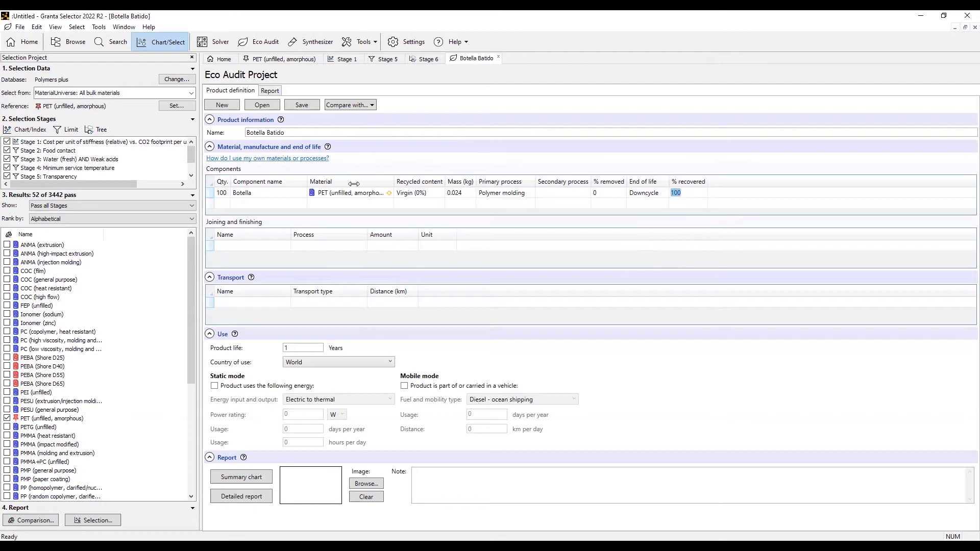
- Add a second component named Tapones with a quantity of 100
click(226, 202)
key(Return)
click(243, 199)
text(Tapones)
key(Return)
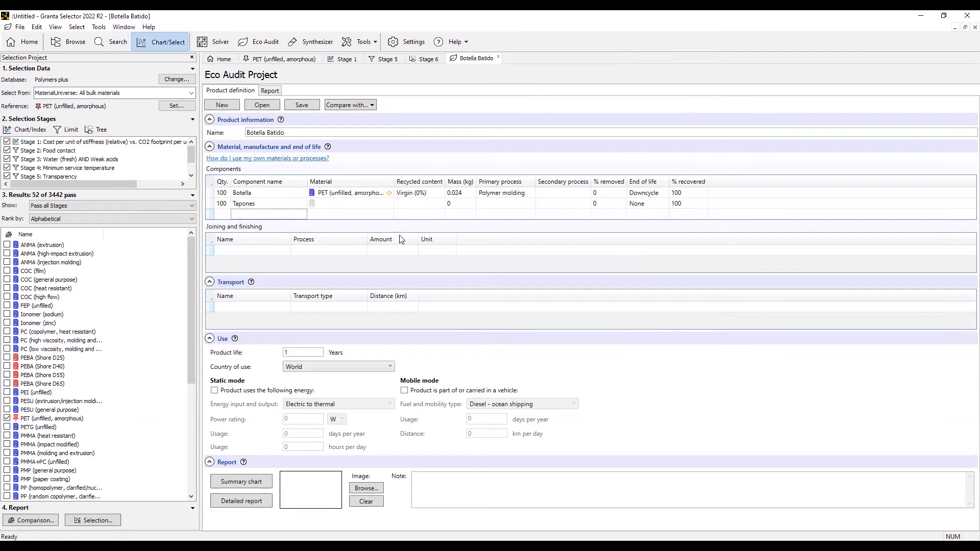
- Assign the Tapones component the unfilled PP material Random copolymer, high flow from the thermoplastics
click(390, 207)
click(388, 204)
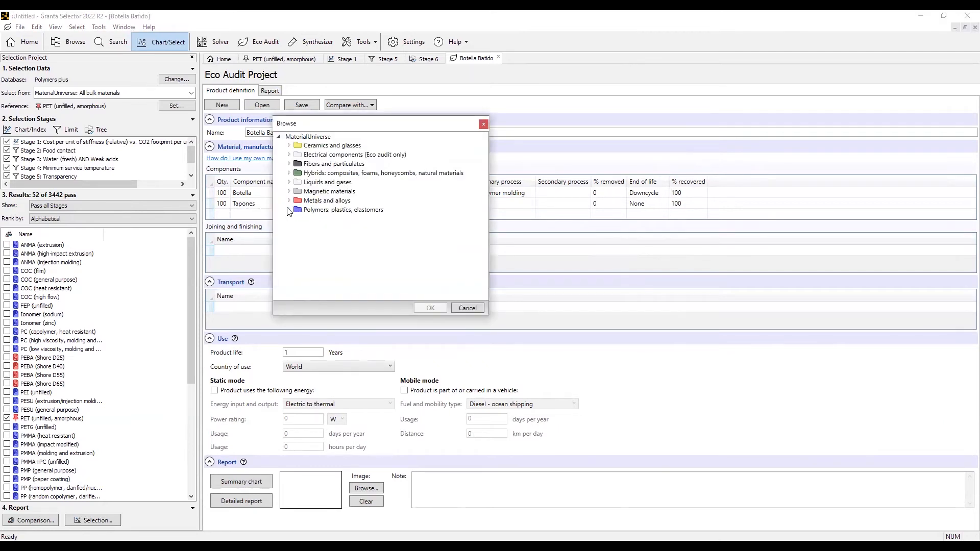
click(288, 210)
click(298, 228)
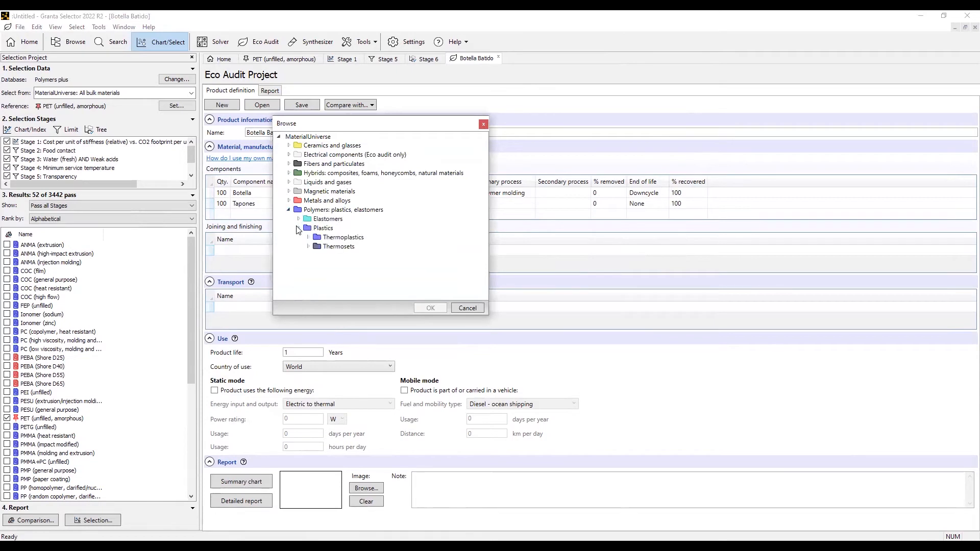
click(306, 238)
scroll(324, 235, down, 10)
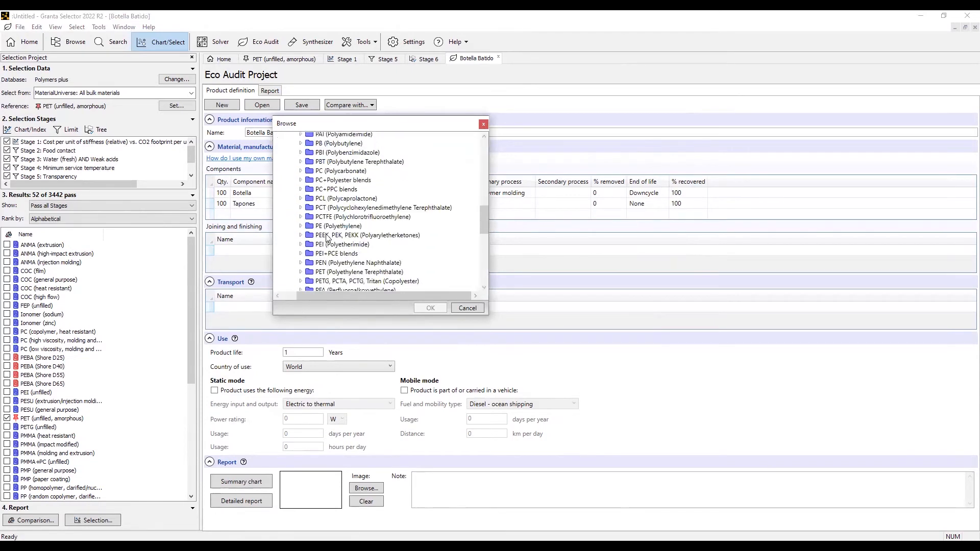
scroll(325, 235, down, 5)
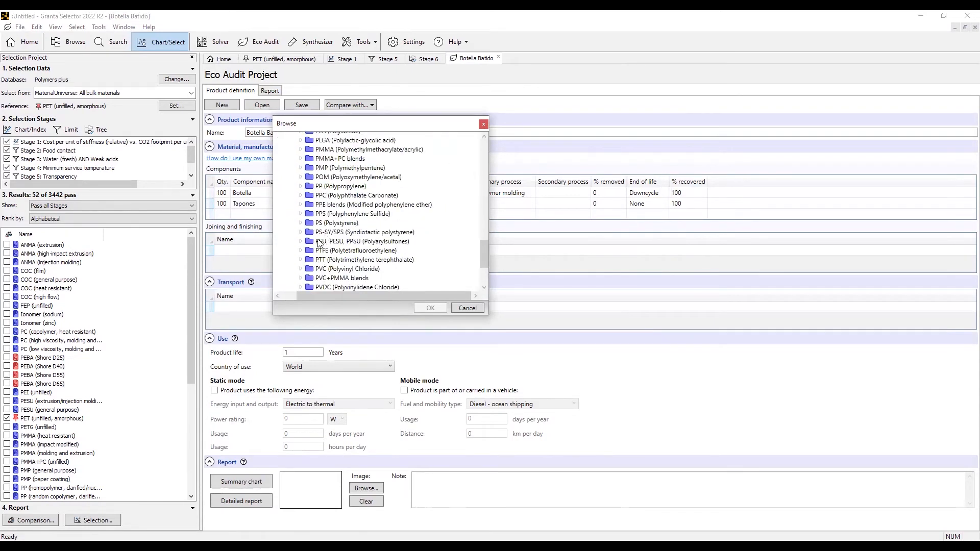
click(301, 187)
click(313, 261)
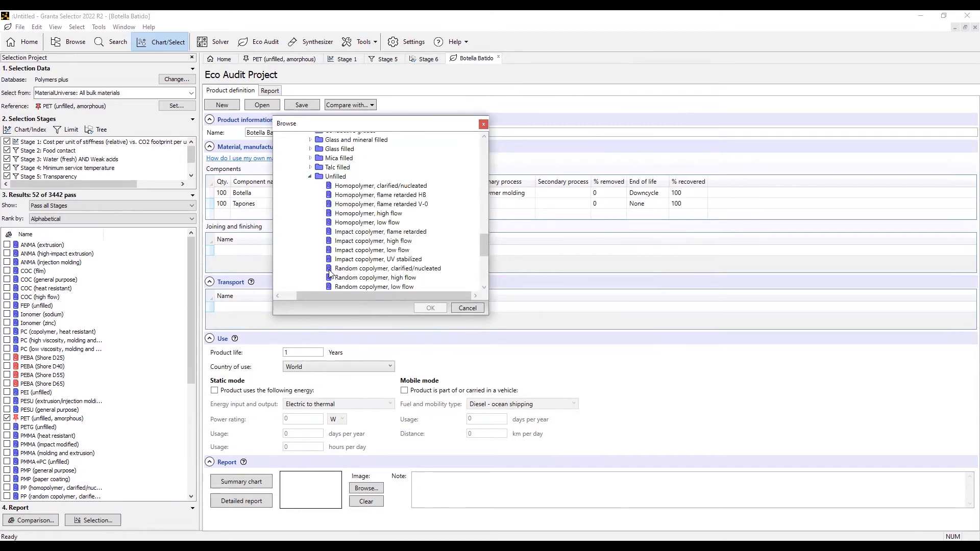
scroll(373, 230, down, 3)
click(383, 204)
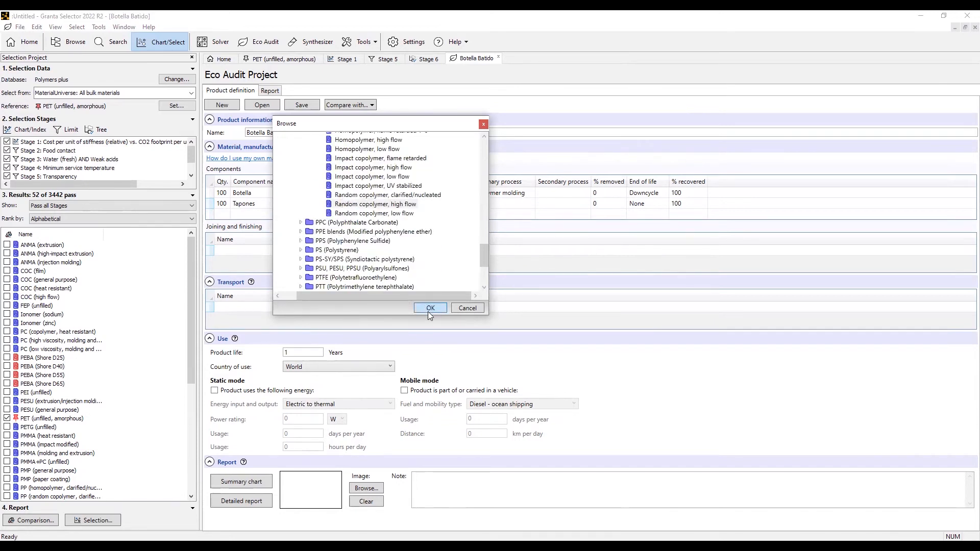
click(429, 308)
- Set the Tapones component's mass to 0.003 kg and its primary process to Polymer molding
click(458, 204)
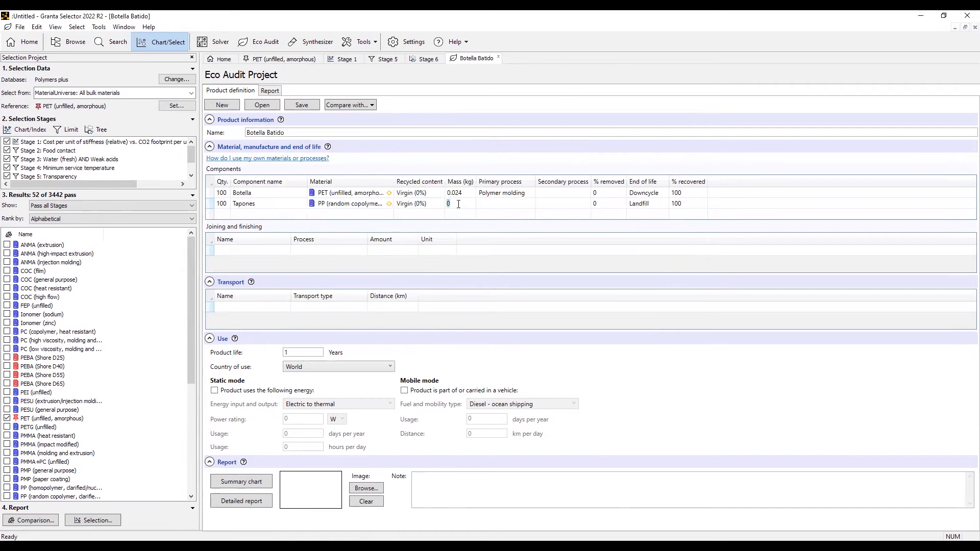
text(.003)
key(Return)
click(526, 205)
click(529, 203)
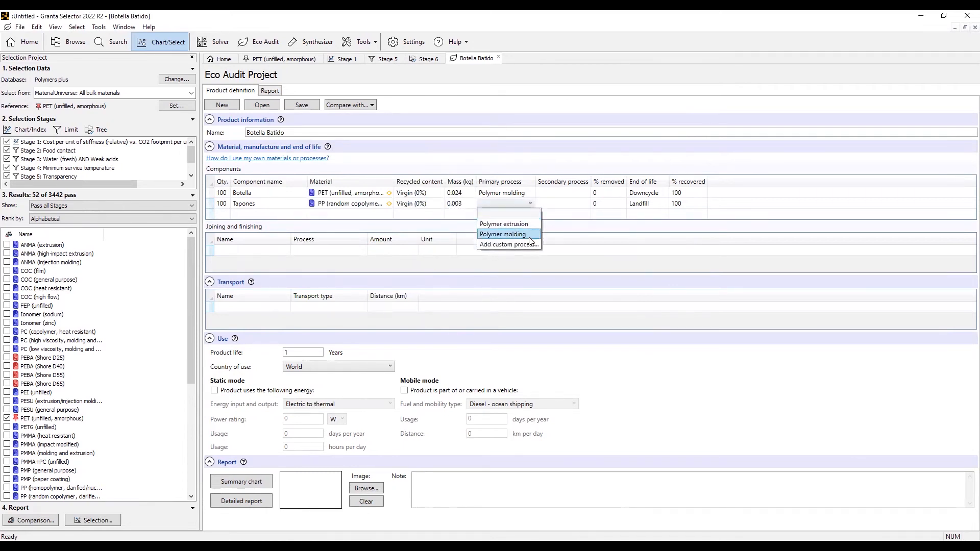
- Set the Tapones component's end of life to Downcycle
click(661, 204)
click(664, 203)
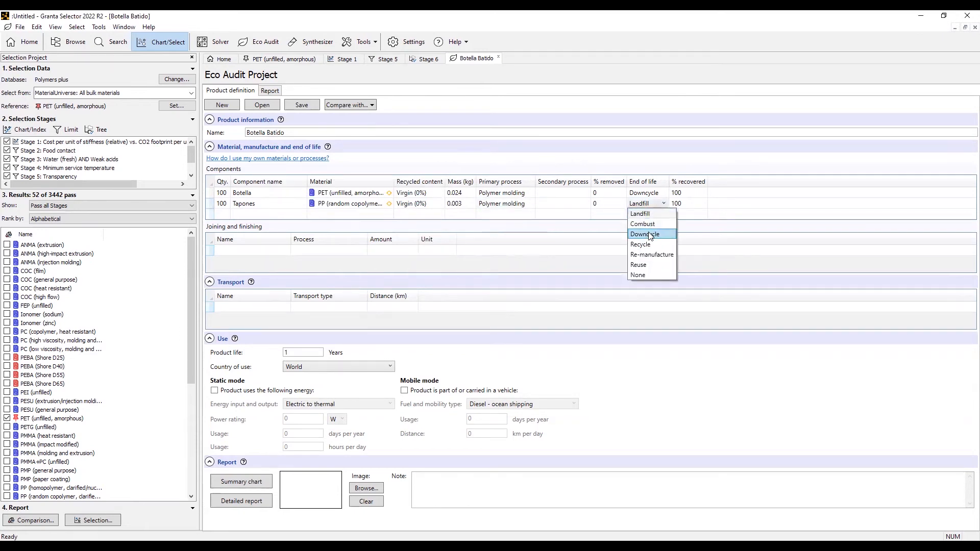
click(651, 234)
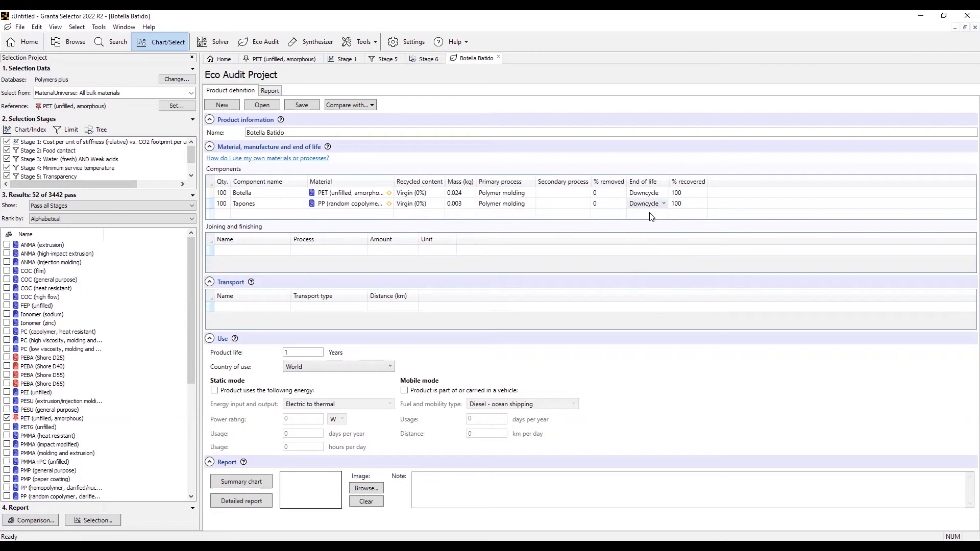
- Add a third, unnamed component without material, with a quantity of 100 and a mass of 0.25 kg
click(219, 214)
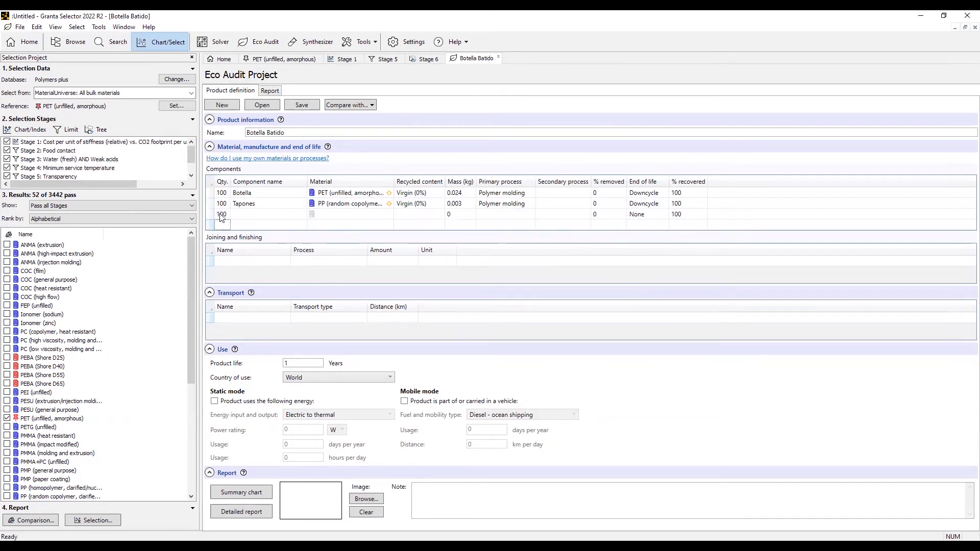
click(457, 214)
text(0.25)
key(Return)
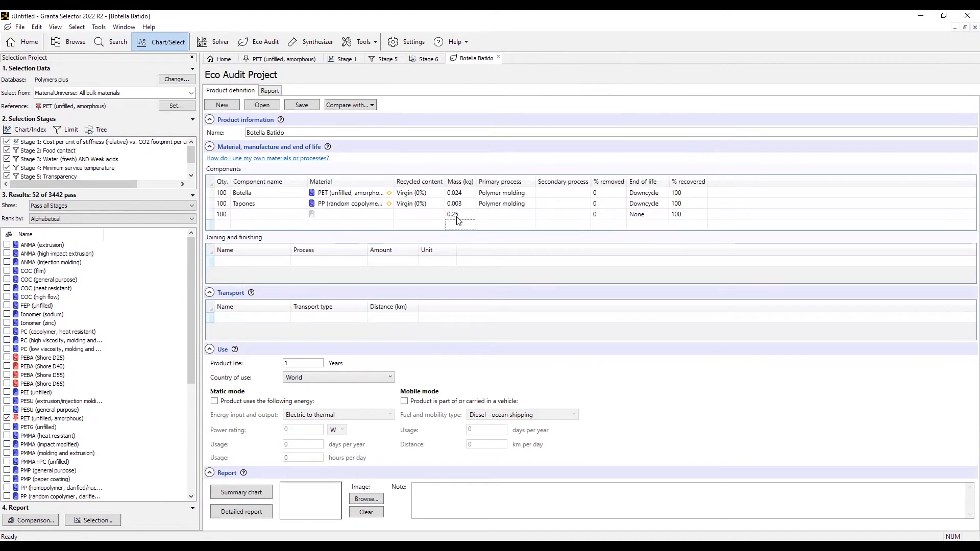
key(Up)
key(Up)
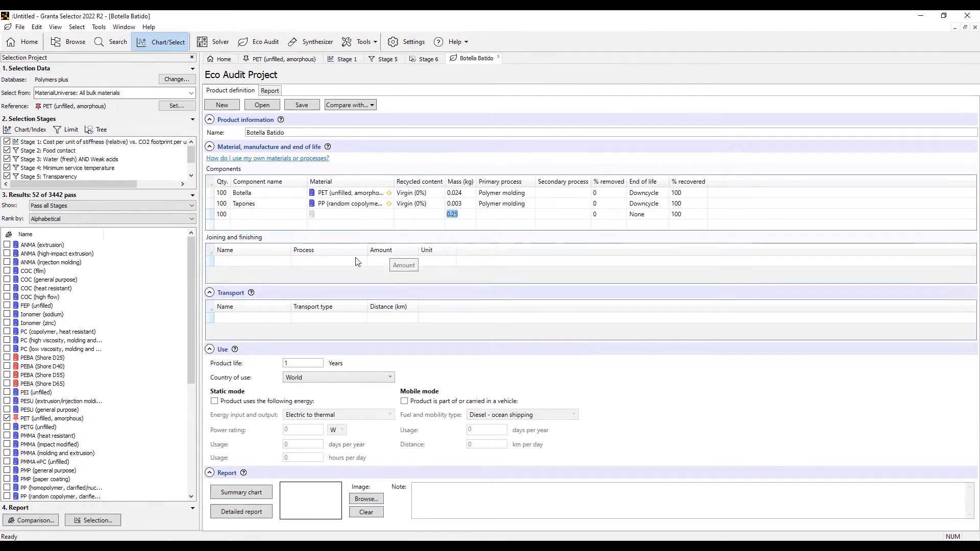
- Add a transport stage named Almacen - Tienda using a 14 tonne (2 axle) truck over 550 km
click(259, 318)
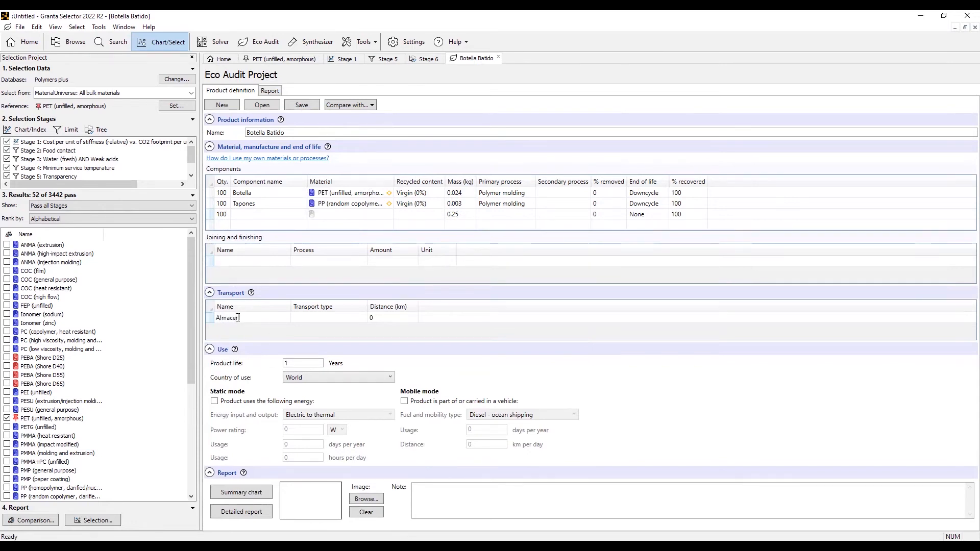
text(Almacen - Tienda)
click(357, 320)
click(363, 318)
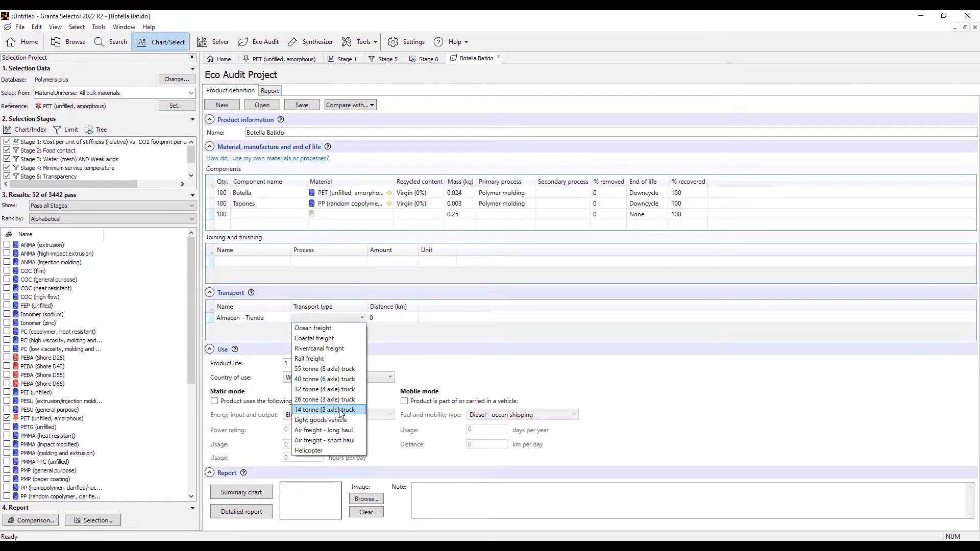
click(338, 409)
click(378, 320)
key(Return)
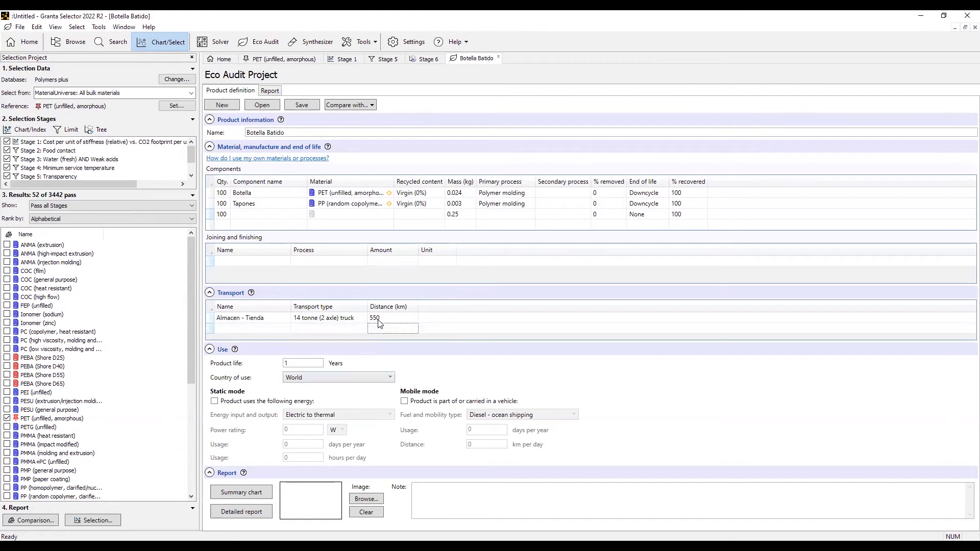
- Enable static-mode energy use as Electric to mechanical (electric motors), rated 30 W for 2 days per year and 24 hours per day
click(215, 402)
click(305, 416)
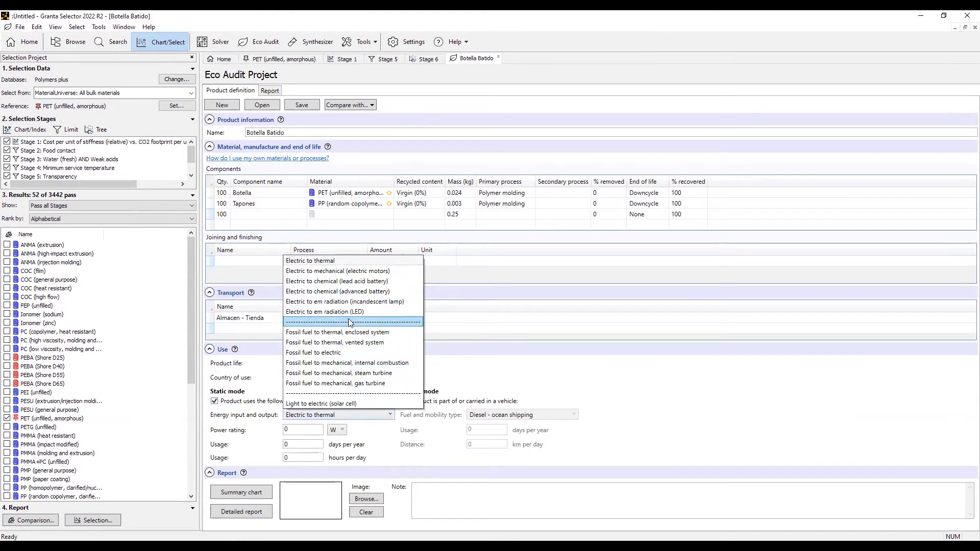
click(368, 271)
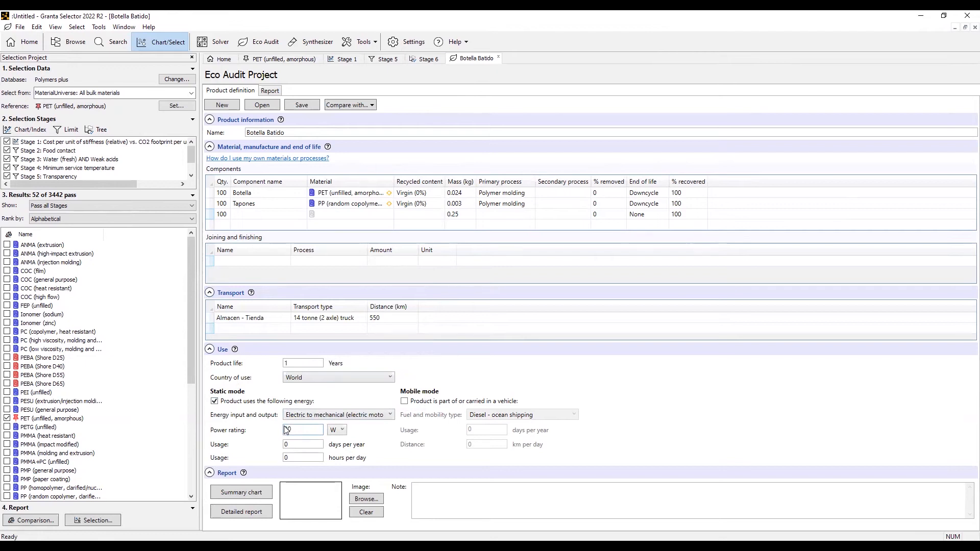
text(30)
click(287, 443)
text(2)
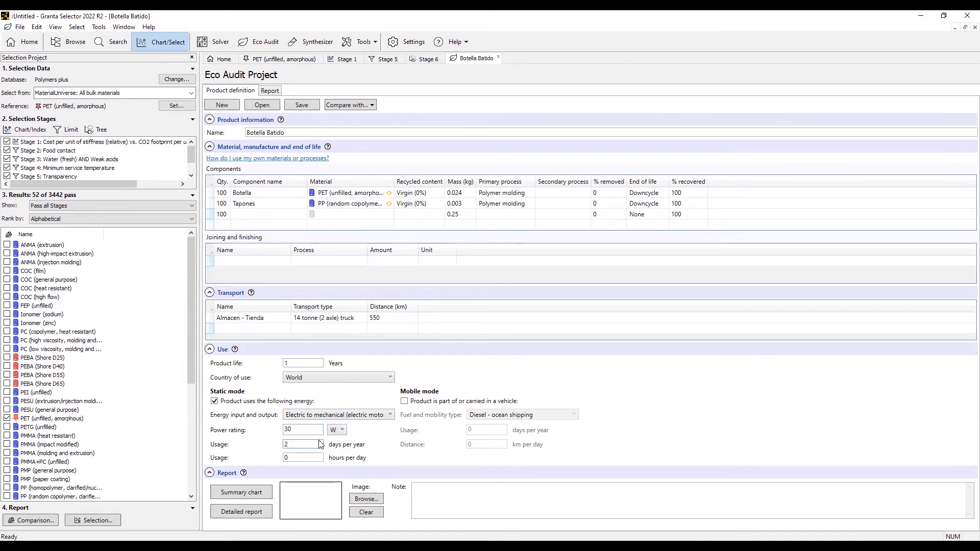
click(293, 457)
text(24)
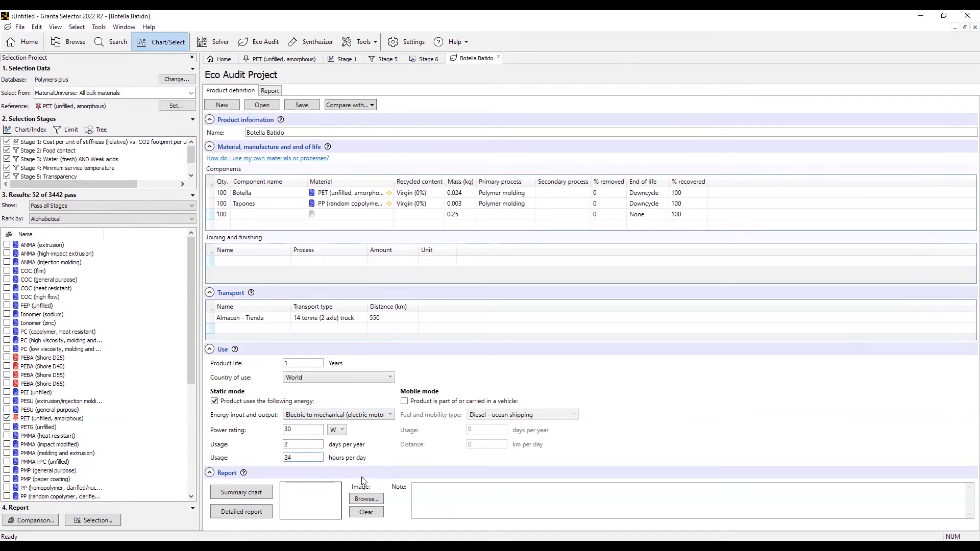
- Display the Eco Audit summary chart of energy per life phase and enlarge its window
click(245, 491)
drag(813, 361, 332, 93)
drag(492, 258, 614, 397)
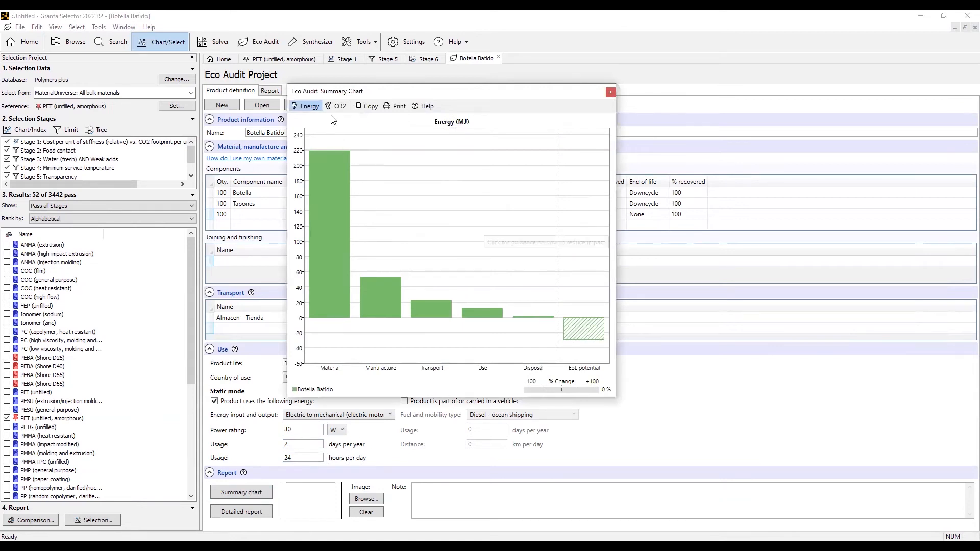
- View the product's CO2 footprint per life phase, return to the energy view and close the summary chart
click(335, 108)
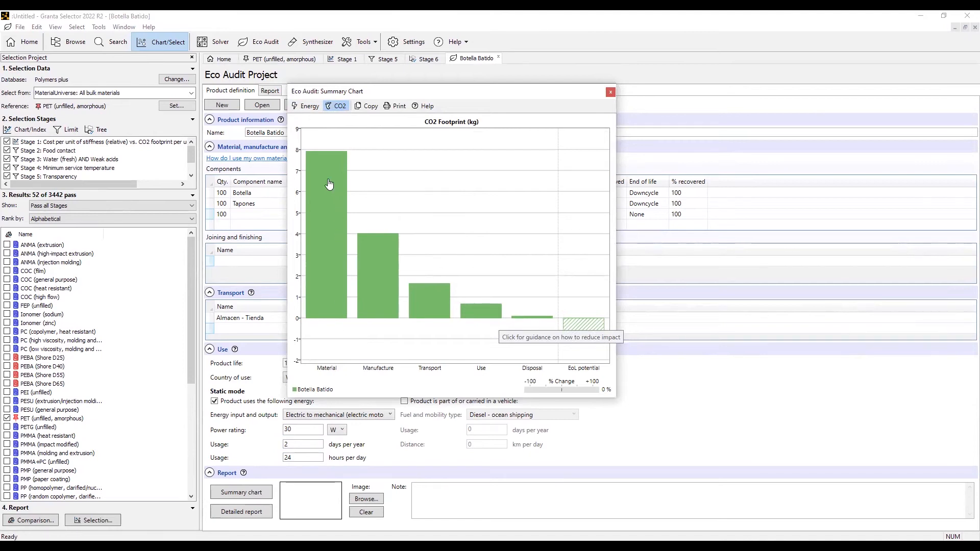
click(306, 106)
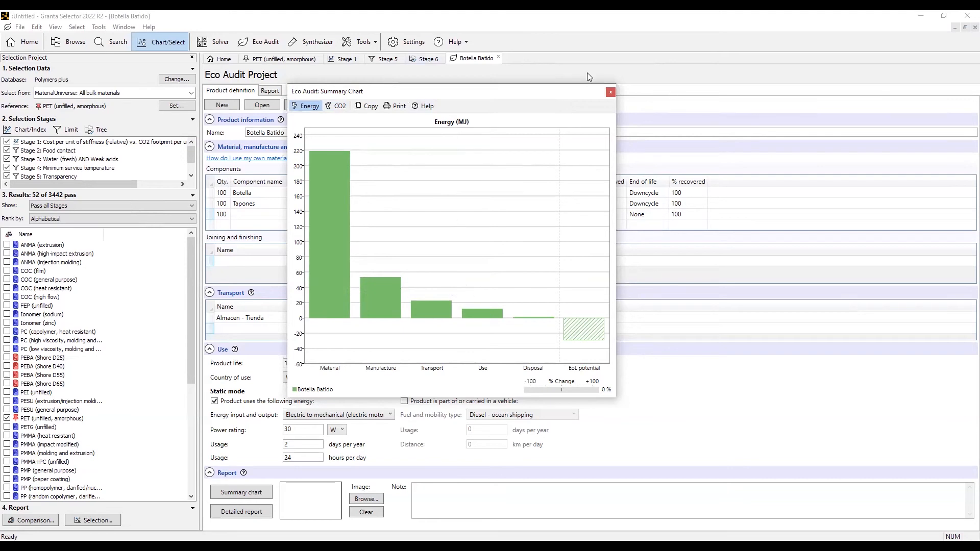
click(611, 94)
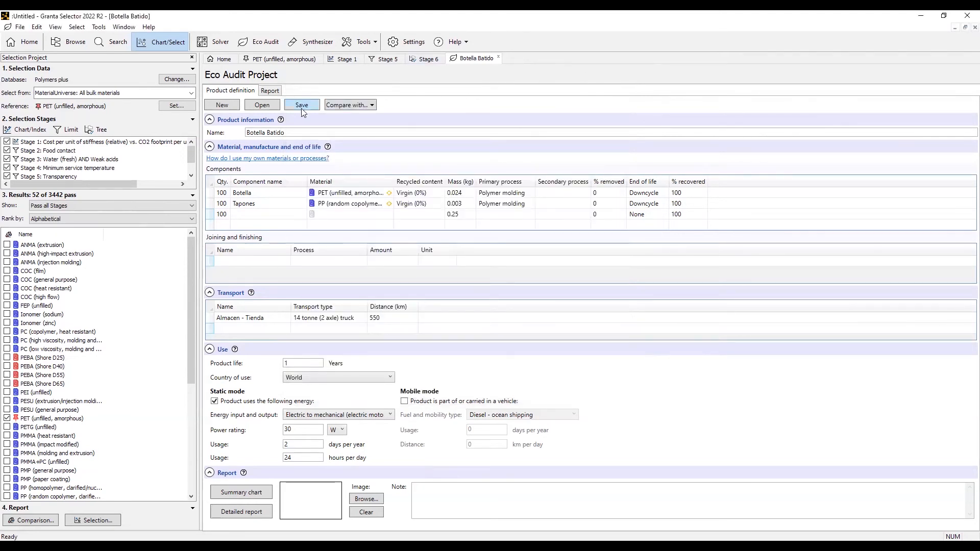
- Add the saved product Smoothie bottle (PET, thin walls) to the Eco Audit comparison and reposition the chart window
click(367, 108)
click(380, 142)
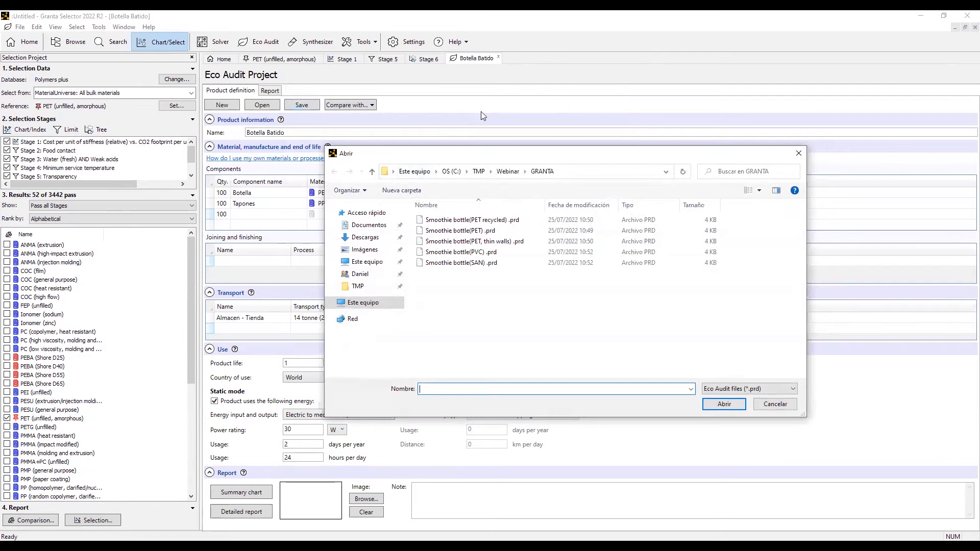
click(525, 197)
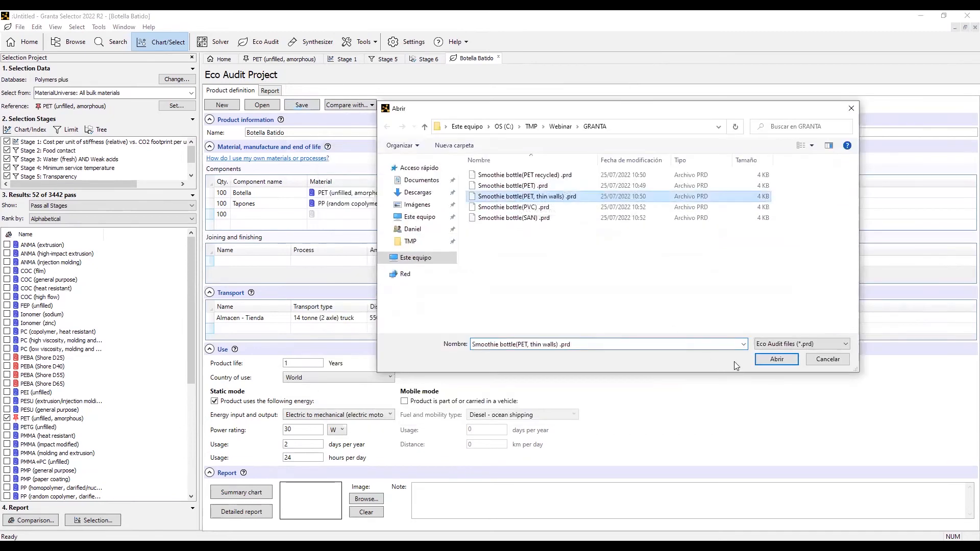
click(776, 359)
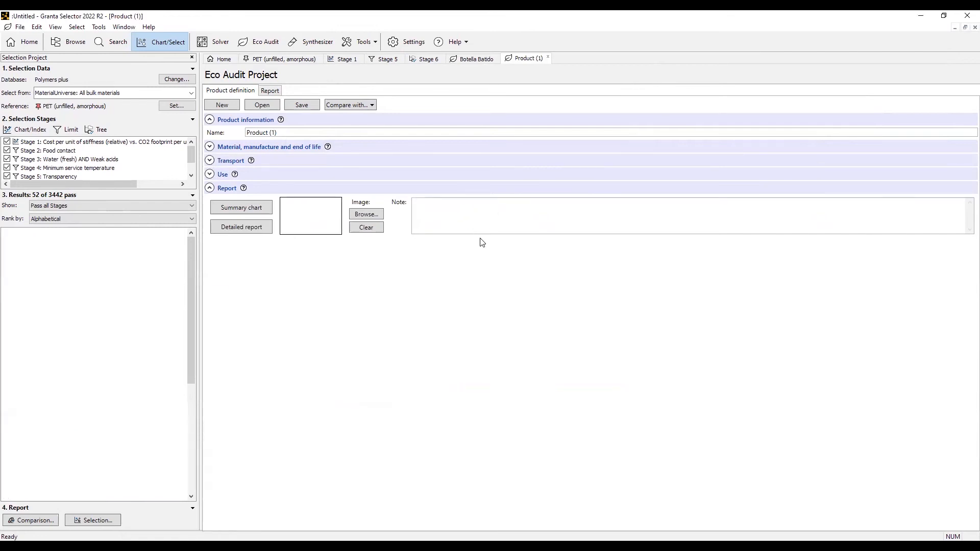
drag(452, 92, 476, 129)
- Add the saved product Smoothie bottle (PET recycled) to the Eco Audit comparison
click(367, 103)
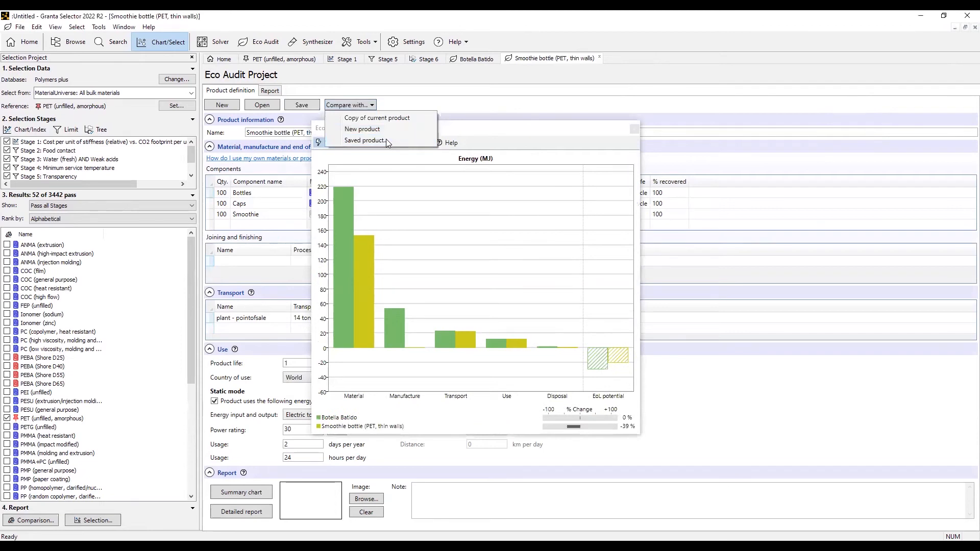
click(386, 140)
click(525, 175)
click(775, 361)
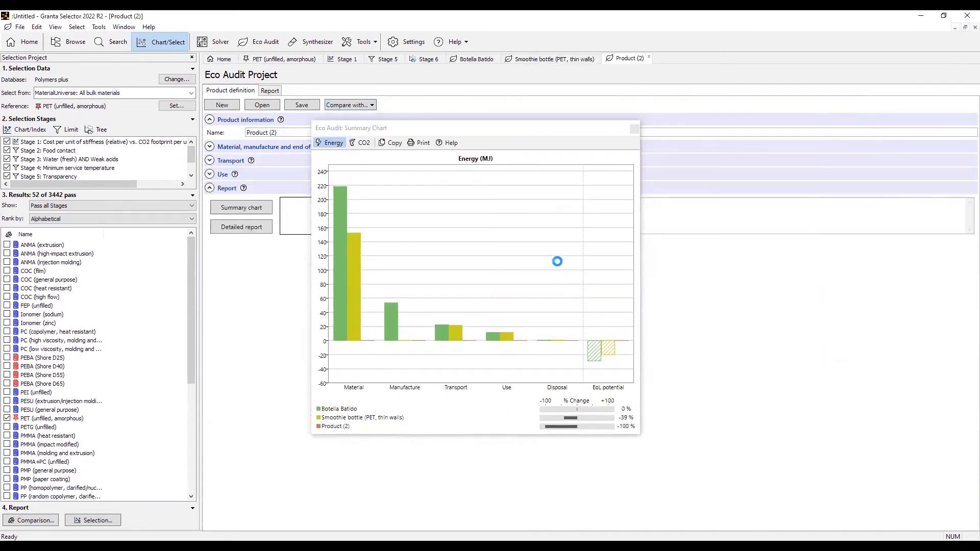
- Add the saved product Smoothie bottle (PVC) to the Eco Audit comparison
click(357, 104)
click(370, 142)
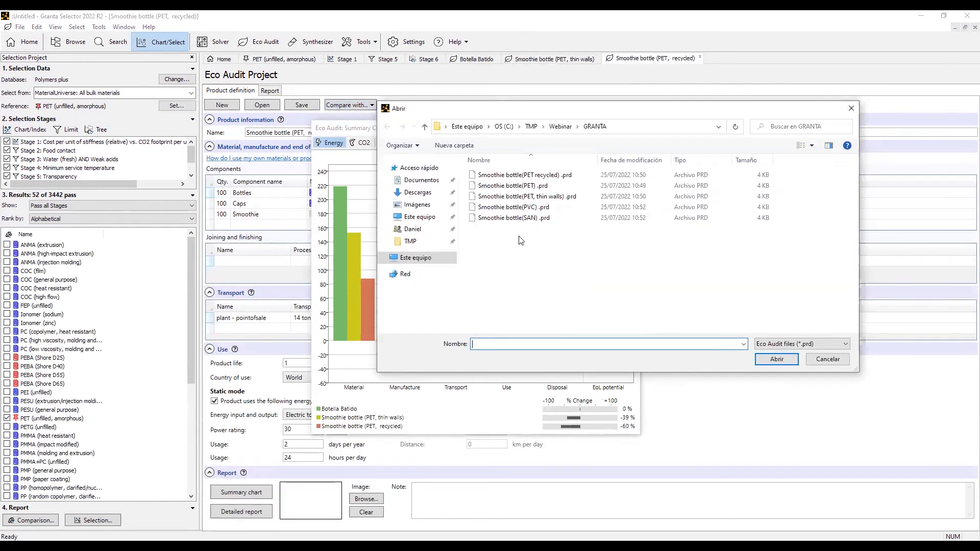
click(526, 207)
click(776, 359)
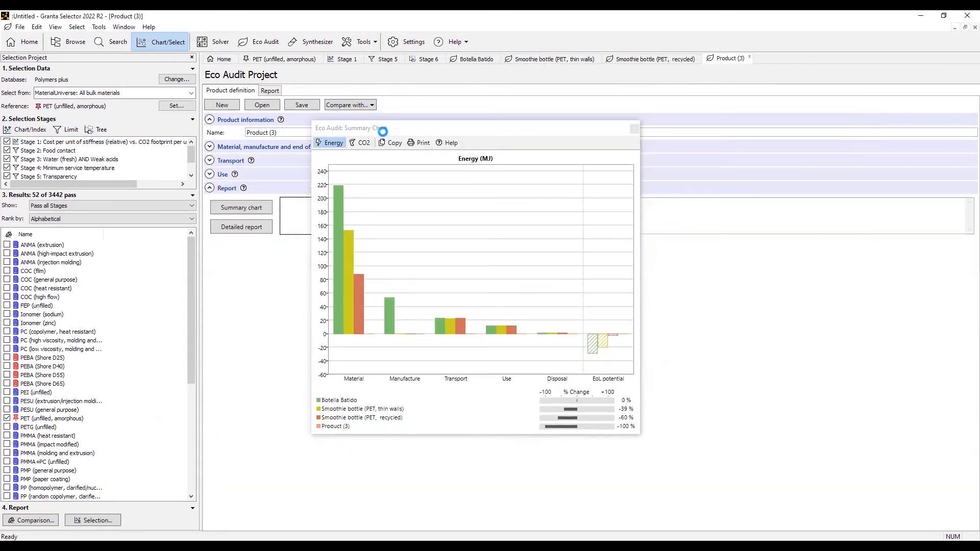
- Add the saved product Smoothie bottle (SAN) to the comparison and enlarge the summary chart window
click(361, 107)
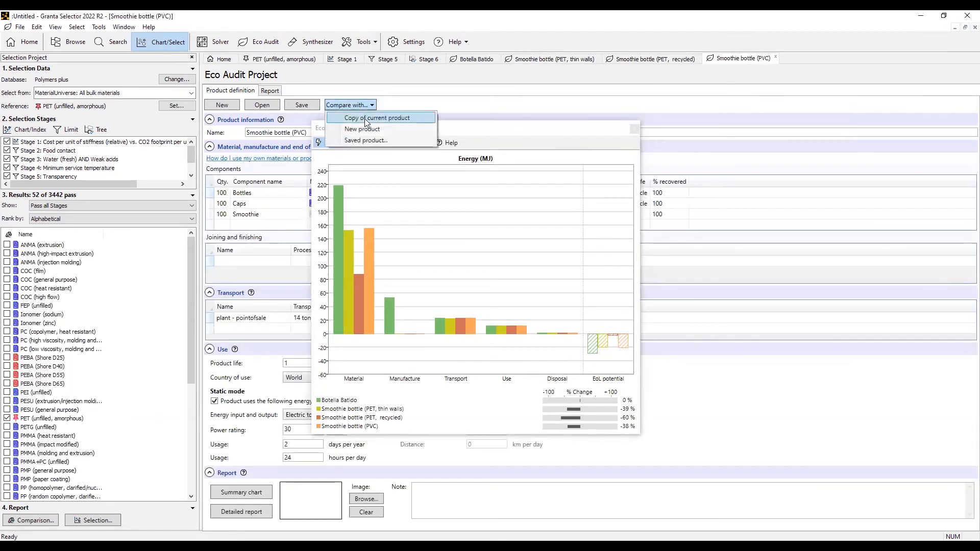
click(375, 139)
double_click(529, 218)
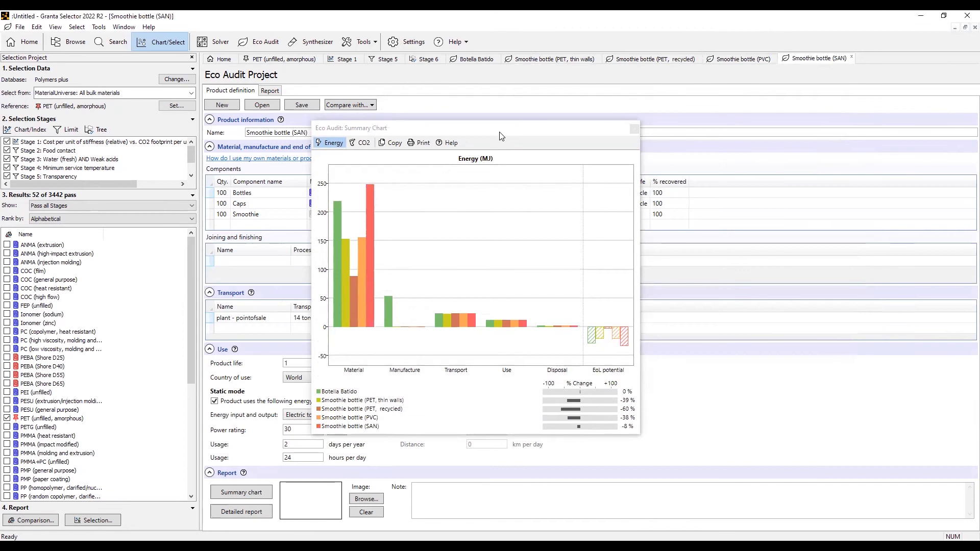
drag(487, 131, 510, 113)
drag(660, 418, 751, 485)
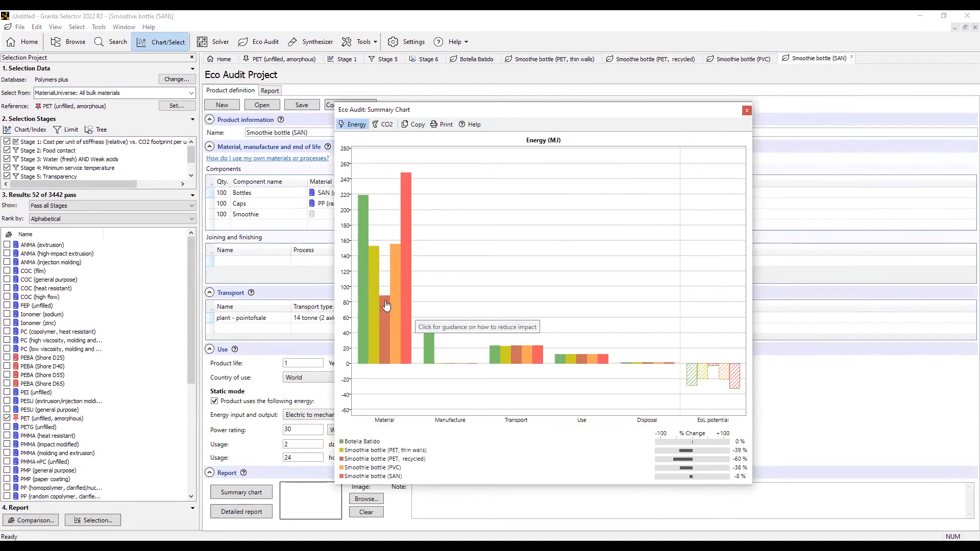
- Open the guidance on reducing material-phase impact from the chart, read through it and return to Granta Selector
click(378, 305)
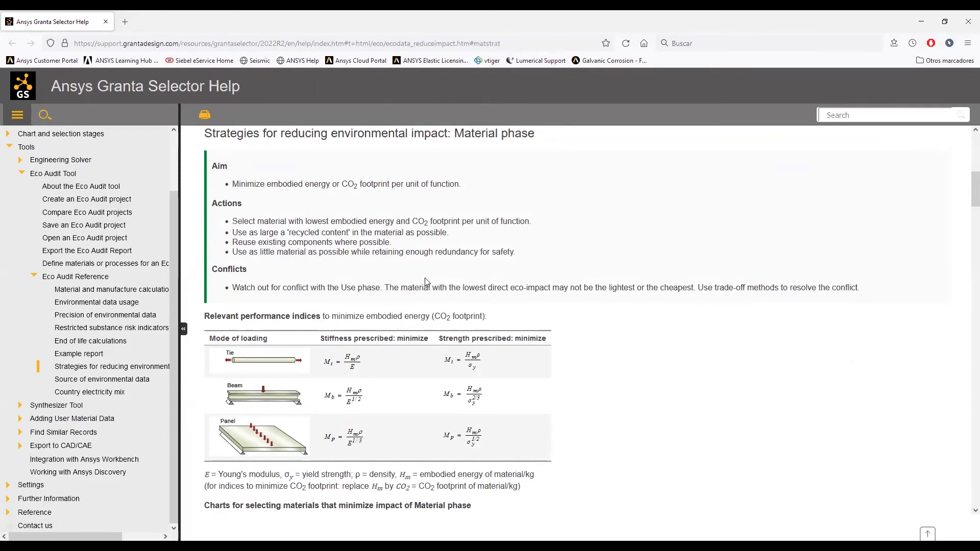
scroll(416, 286, down, 10)
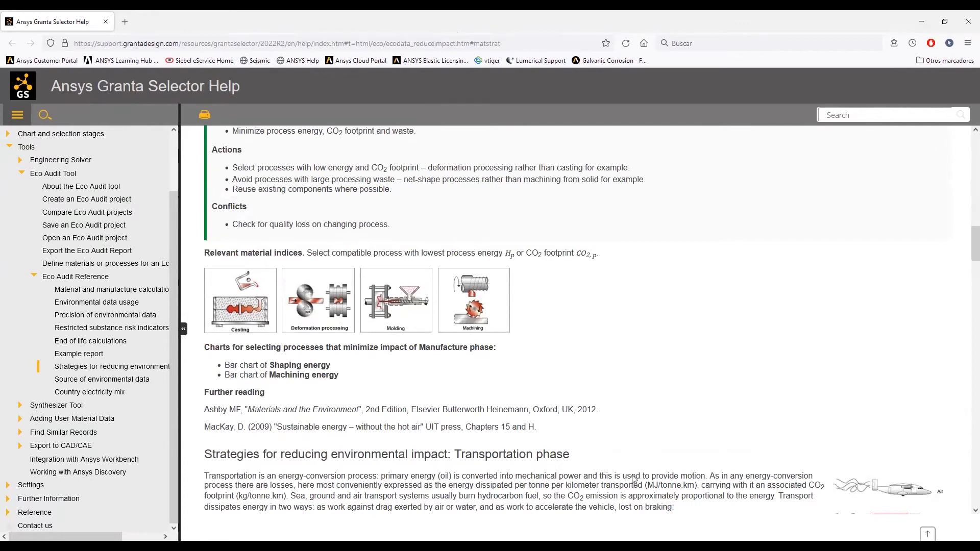
key(alt+Tab)
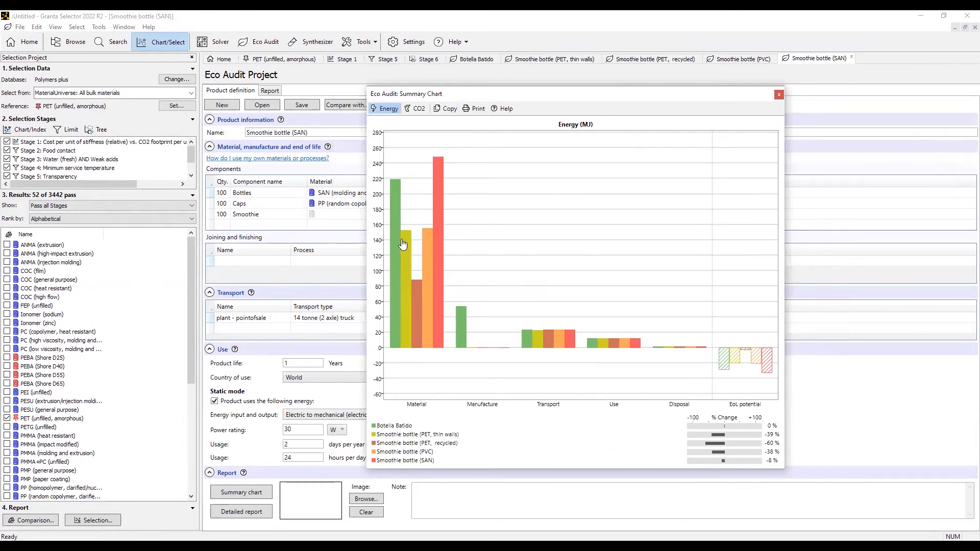
- Compare the CO2 footprint of all five products per life phase, and close the summary chart
click(418, 110)
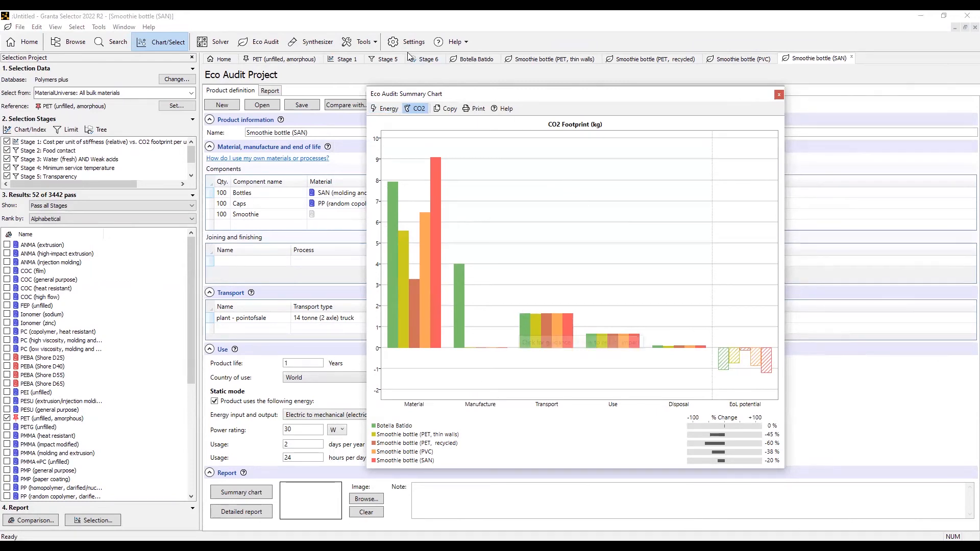
click(778, 94)
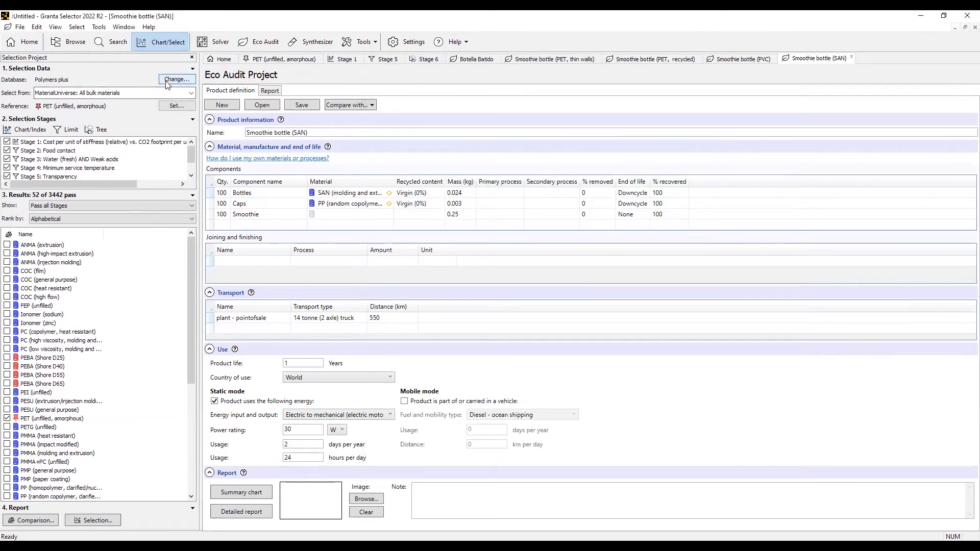
- Start the Synthesizer's Part cost estimator model and enlarge its dialog to show all parameters
click(316, 42)
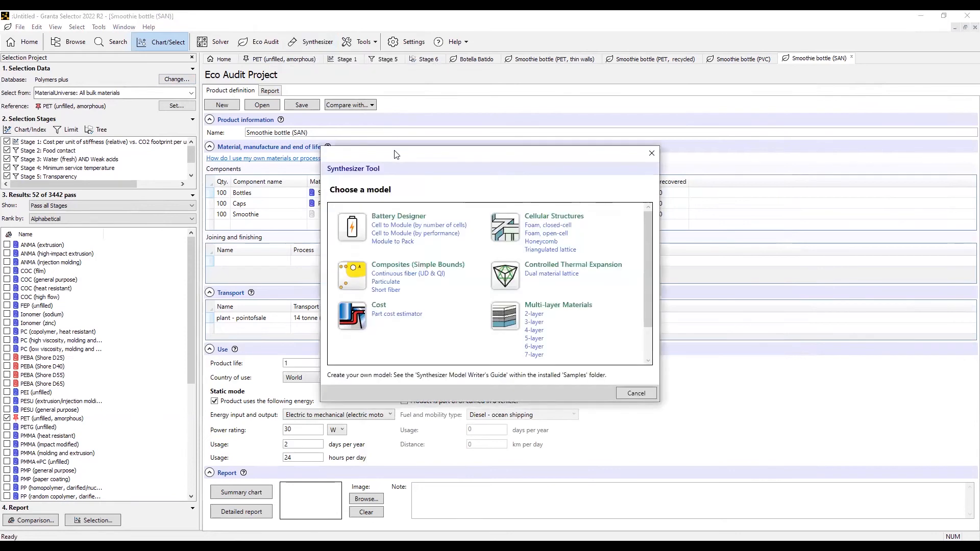
click(397, 314)
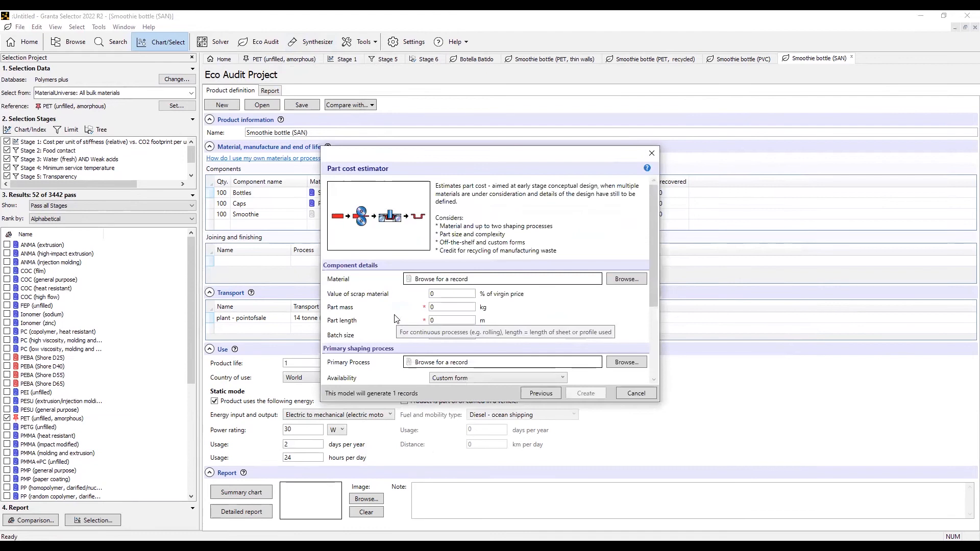
drag(430, 157, 339, 45)
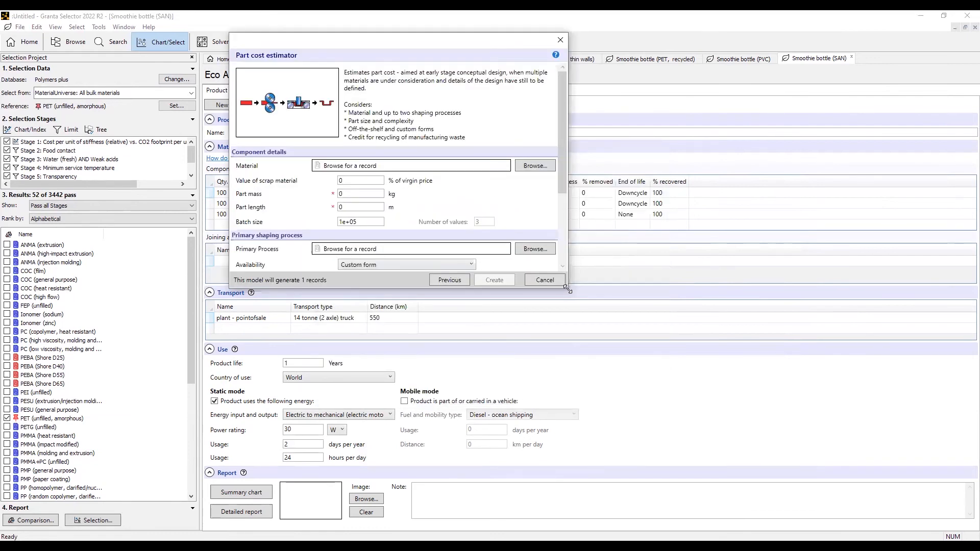
drag(566, 289, 742, 441)
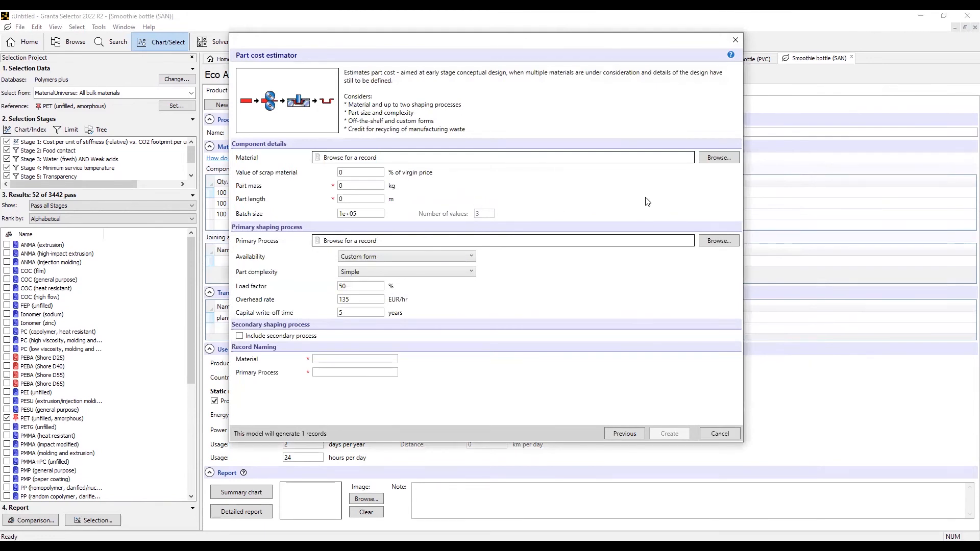
- Set the estimator's material to unfilled, amorphous PET from the thermoplastics in MaterialUniverse
click(719, 159)
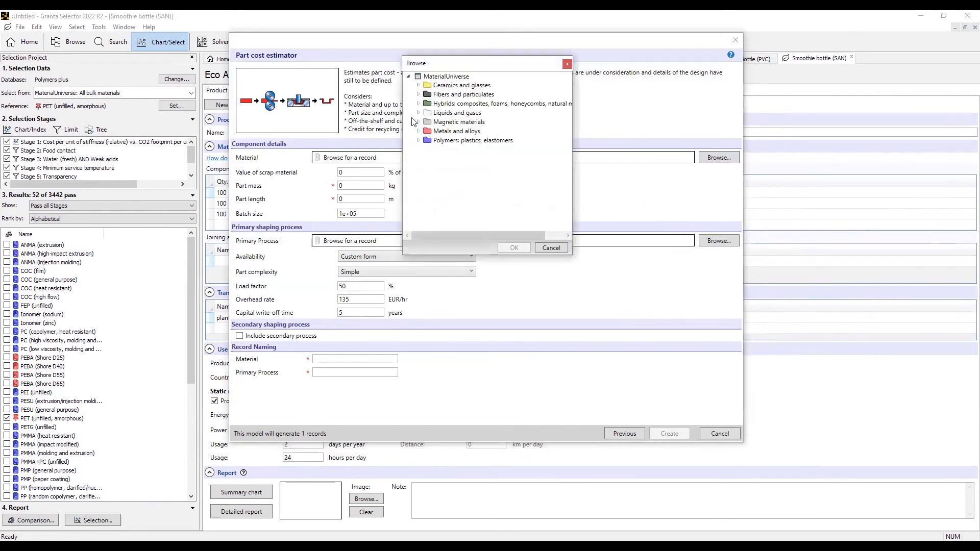
double_click(419, 142)
click(419, 160)
click(418, 167)
scroll(465, 173, down, 7)
scroll(465, 172, down, 5)
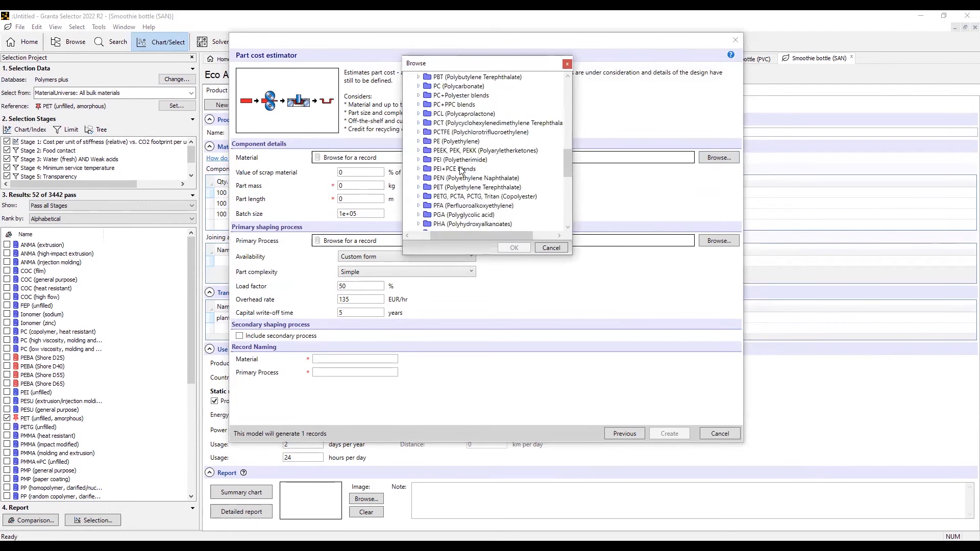
scroll(427, 100, up, 1)
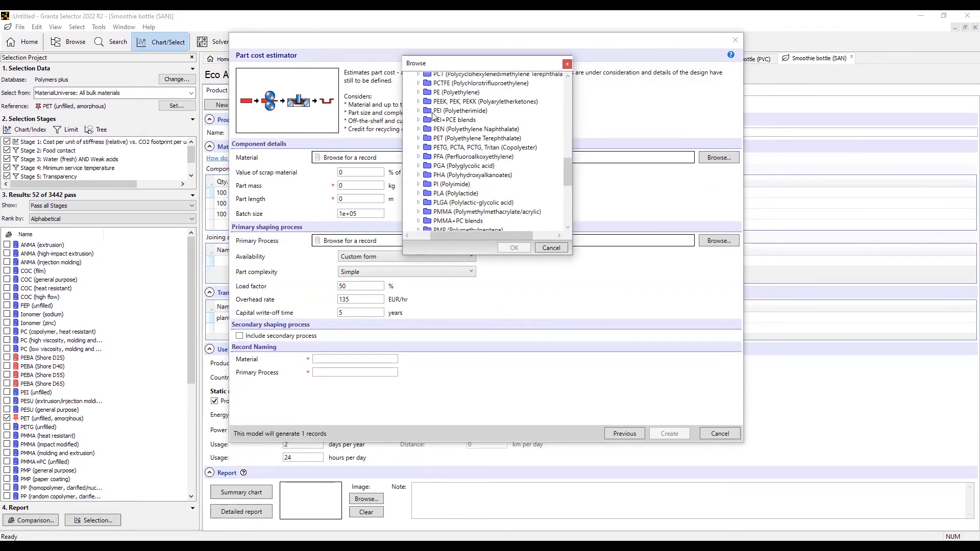
double_click(422, 138)
double_click(421, 183)
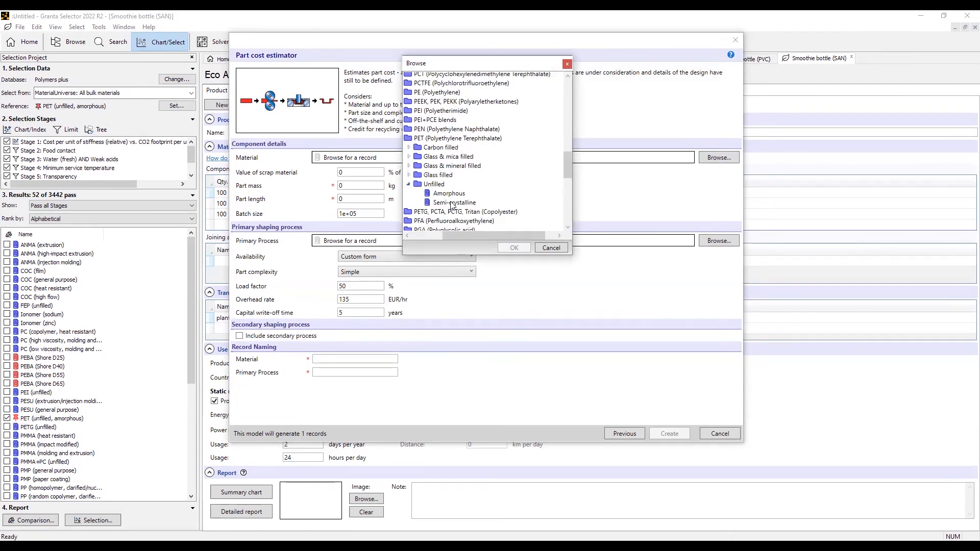
click(449, 193)
click(513, 248)
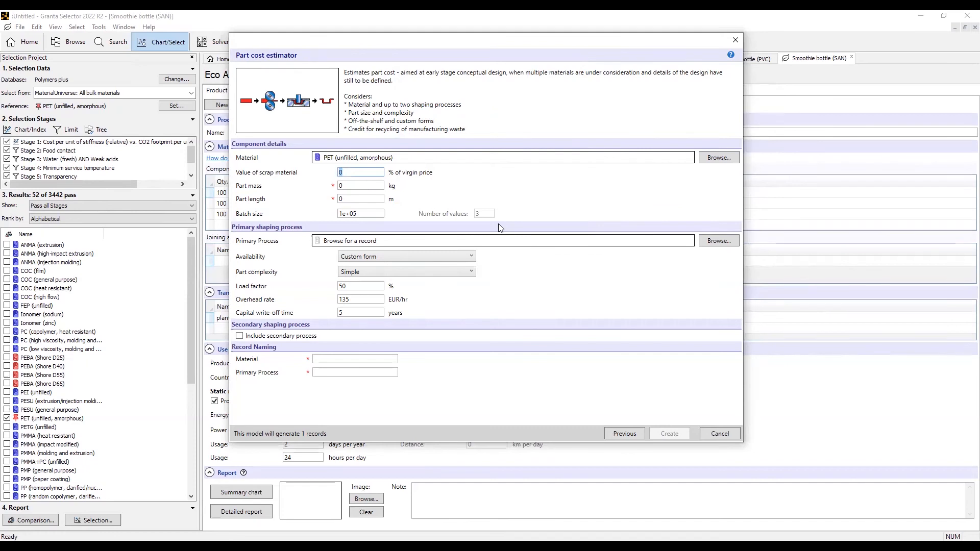
- Set the scrap material value to 20% of virgin price, the part mass to 0.024 kg and the part length to 0.3 m
text(20)
key(Tab)
text(0.024)
click(357, 202)
text(0.3)
- Set the batch size range to 1000-1e6 with 10 values
double_click(366, 214)
text(1000-1e6)
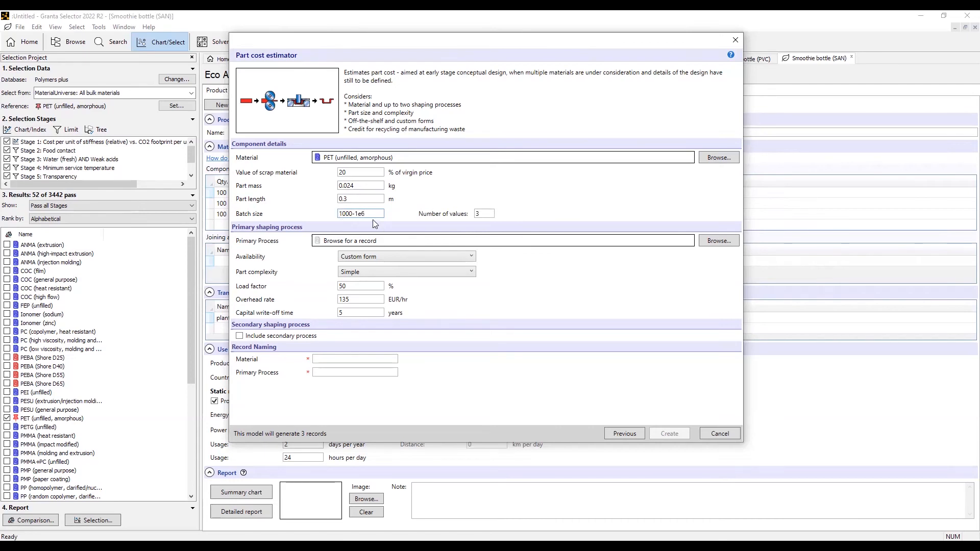
drag(478, 218, 461, 218)
text(10)
- Set the primary shaping process to Injection blow molding
click(707, 246)
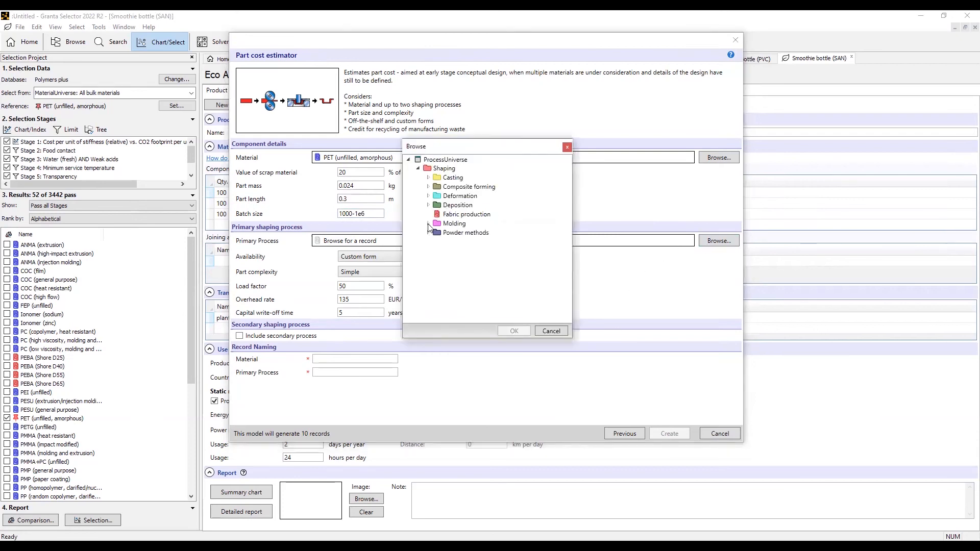
click(428, 223)
click(437, 233)
click(473, 260)
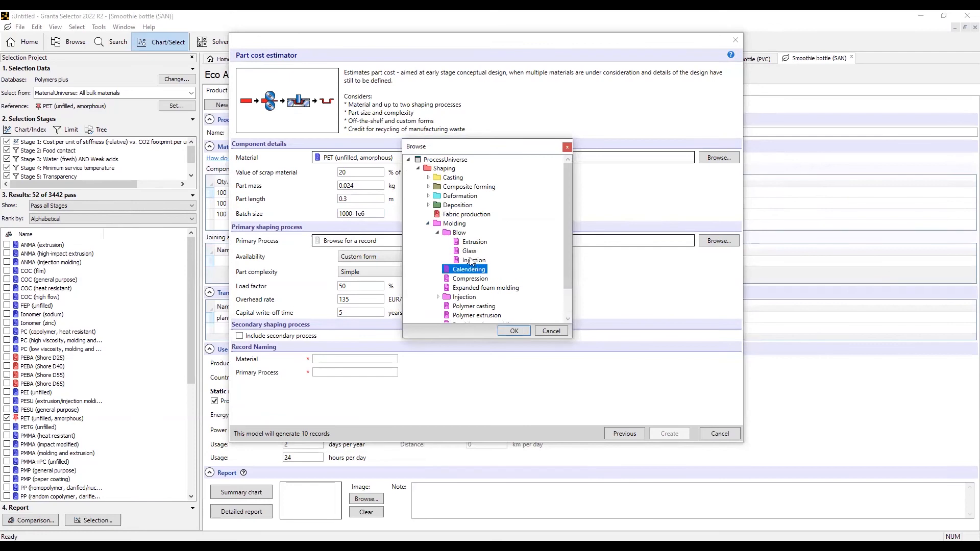
click(514, 331)
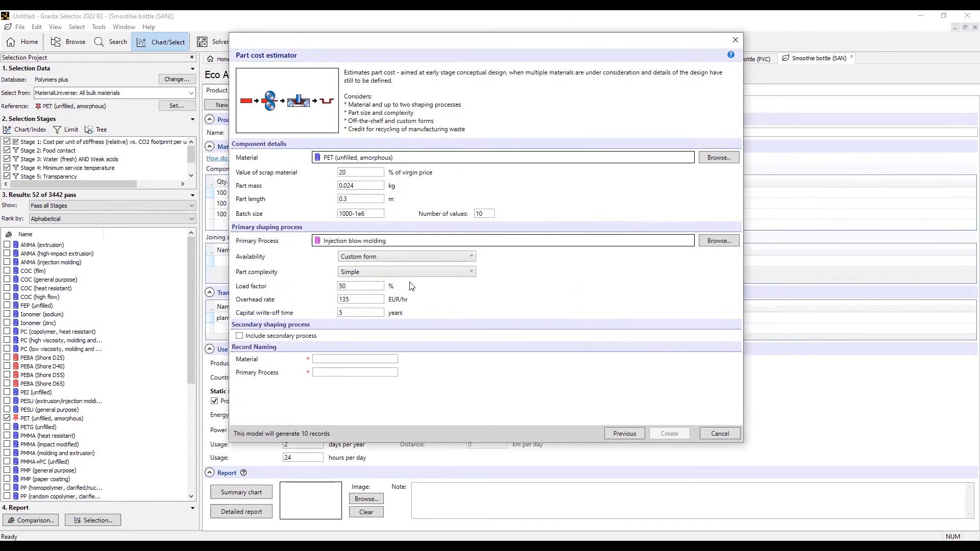
- Set the primary process load factor to 100% and the overhead rate to 5 EUR/hr
click(356, 286)
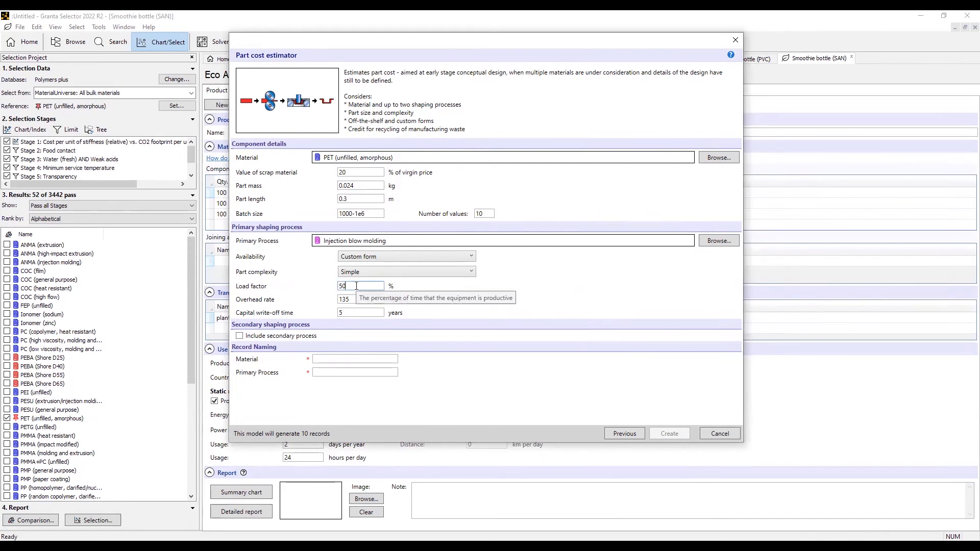
drag(357, 287, 309, 287)
text(100)
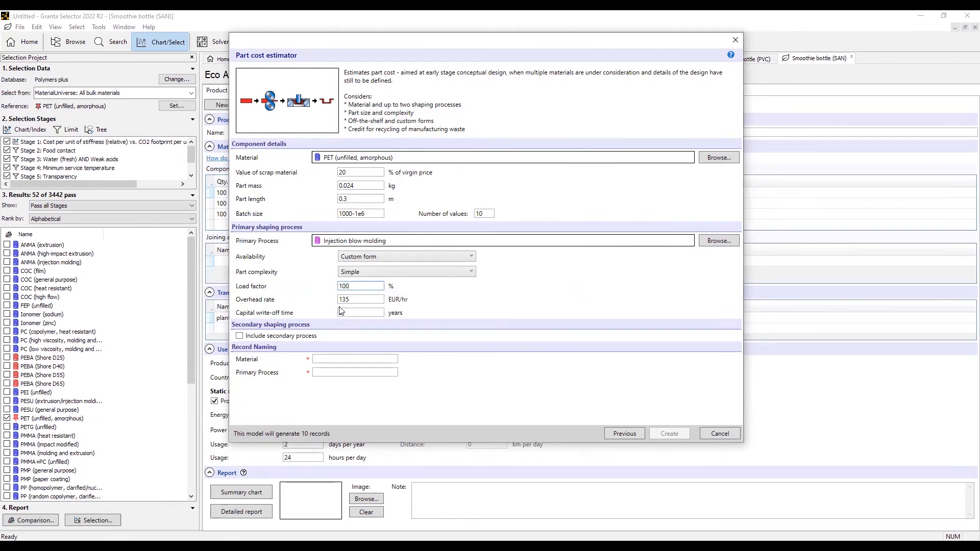
mouse_move(350, 275)
mouse_move(358, 295)
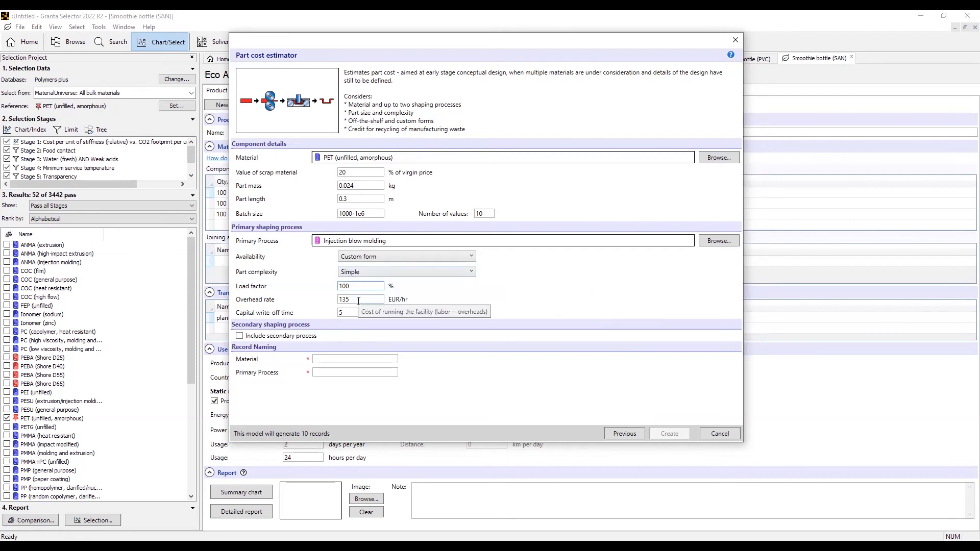
key(Tab)
text(5)
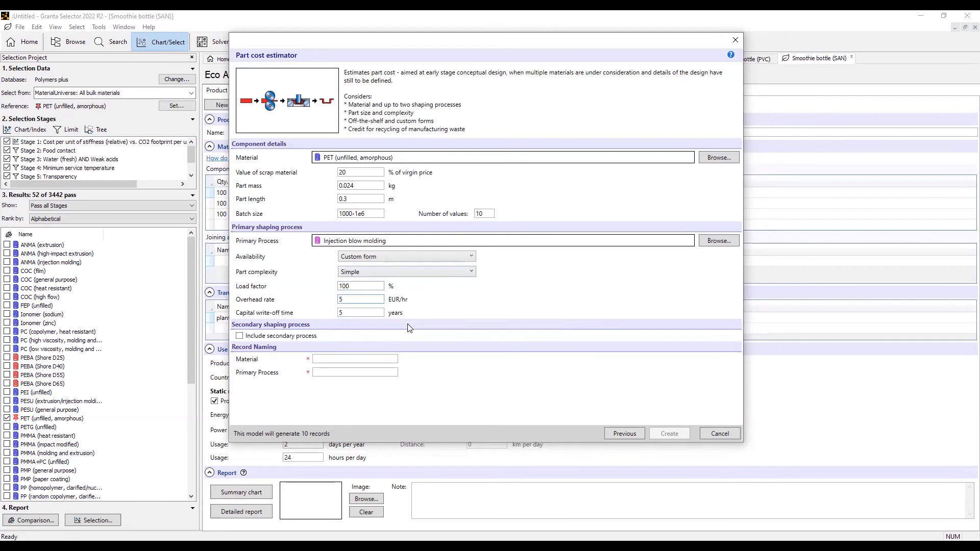
- Name the material PET_Botella_0.024 and the primary process Injection Blow Molding, and generate the part cost estimator records
click(343, 357)
text(PET_Botella_0.024)
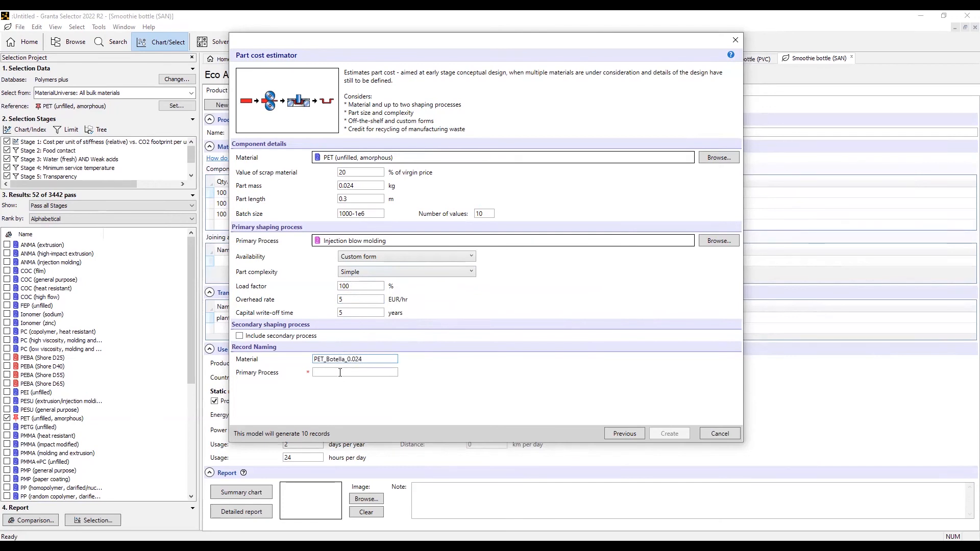
click(339, 371)
text(Injec)
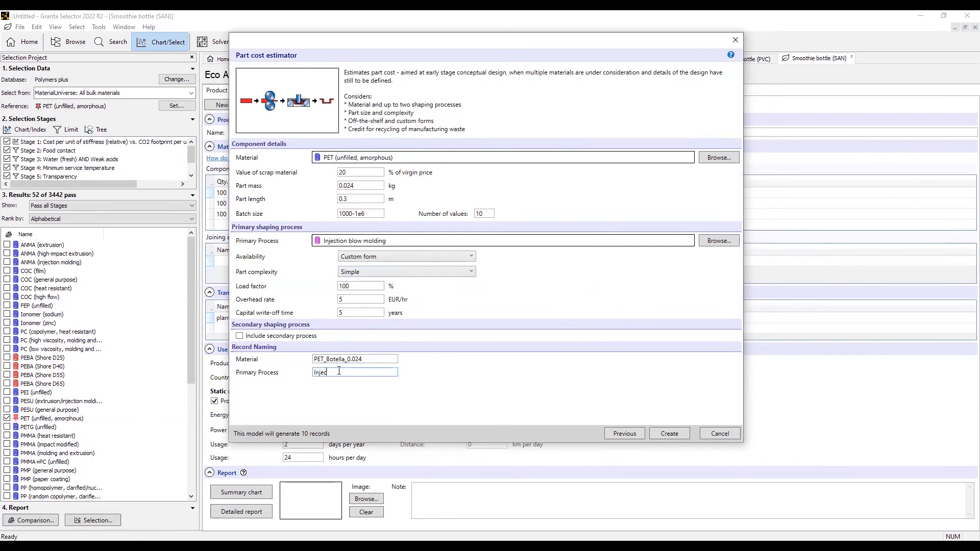
text(tion Blow MO)
key(BackSpace)
text(olding)
click(676, 436)
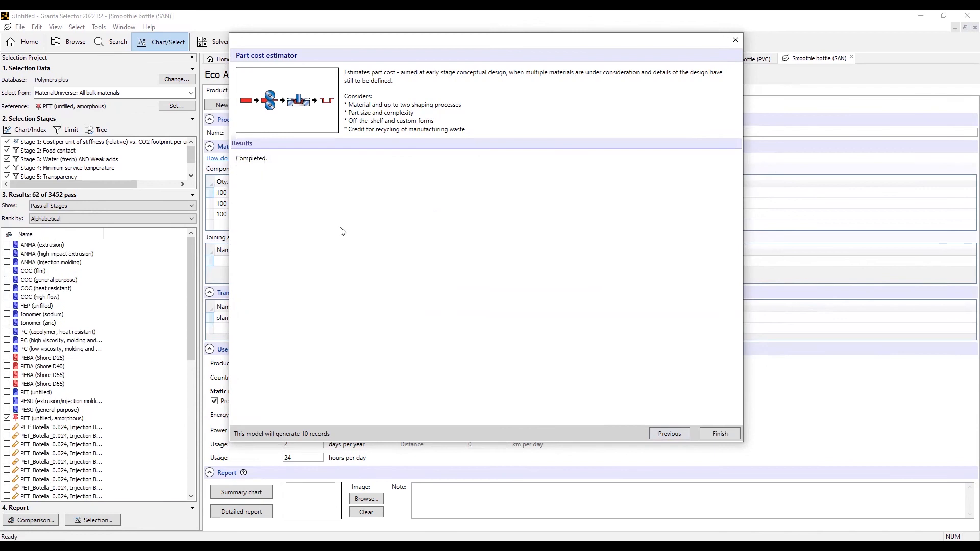
click(718, 434)
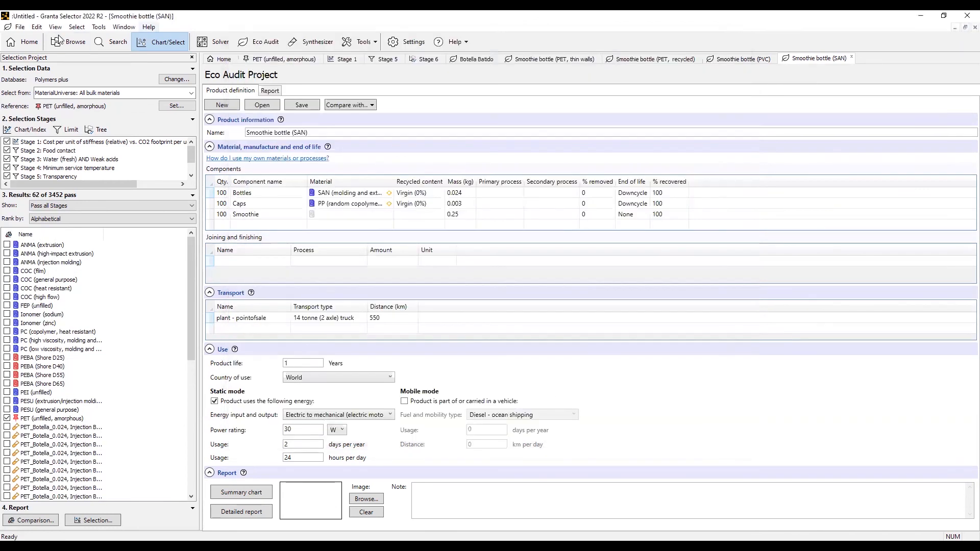
- Check the price in the synthesized PET bottle datasheets for the 1000 and 1e6 unit batches
click(69, 41)
click(7, 181)
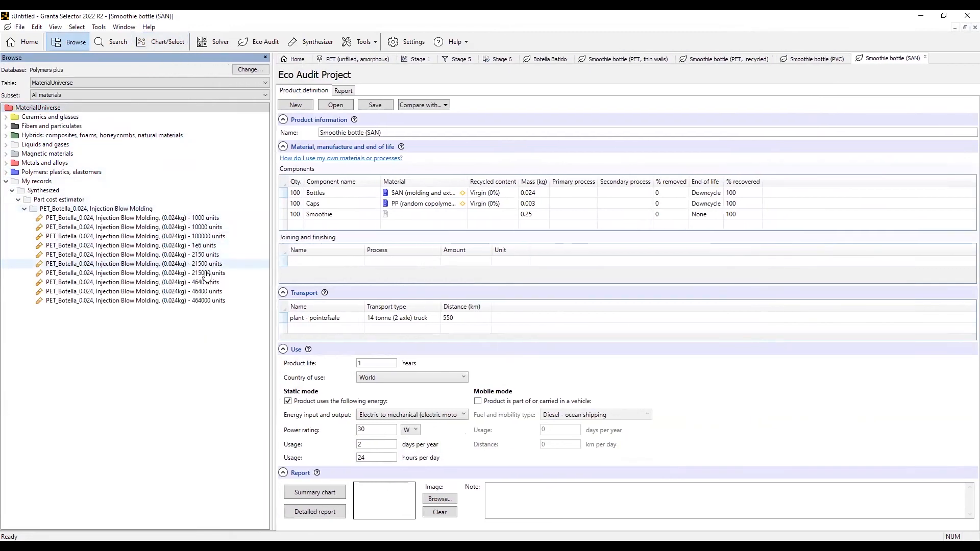
click(176, 219)
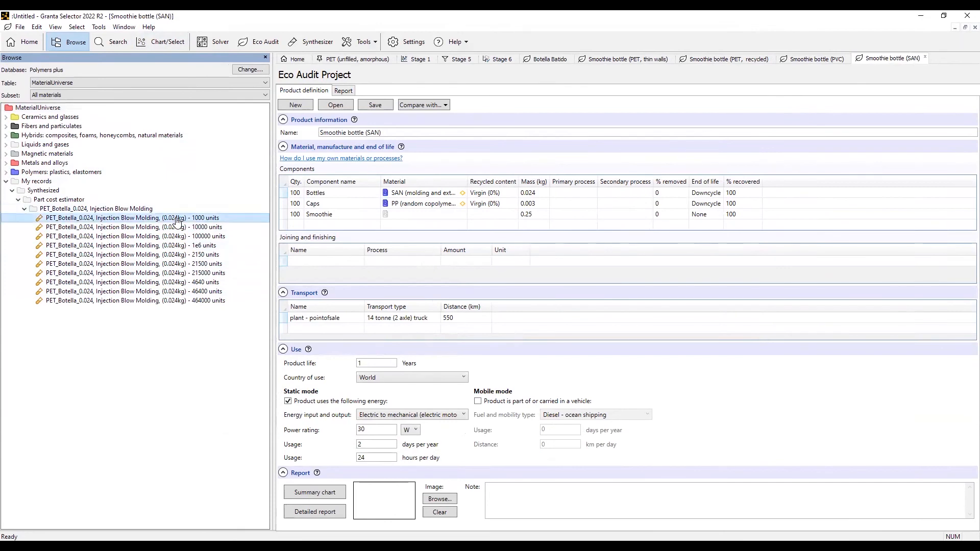
double_click(165, 221)
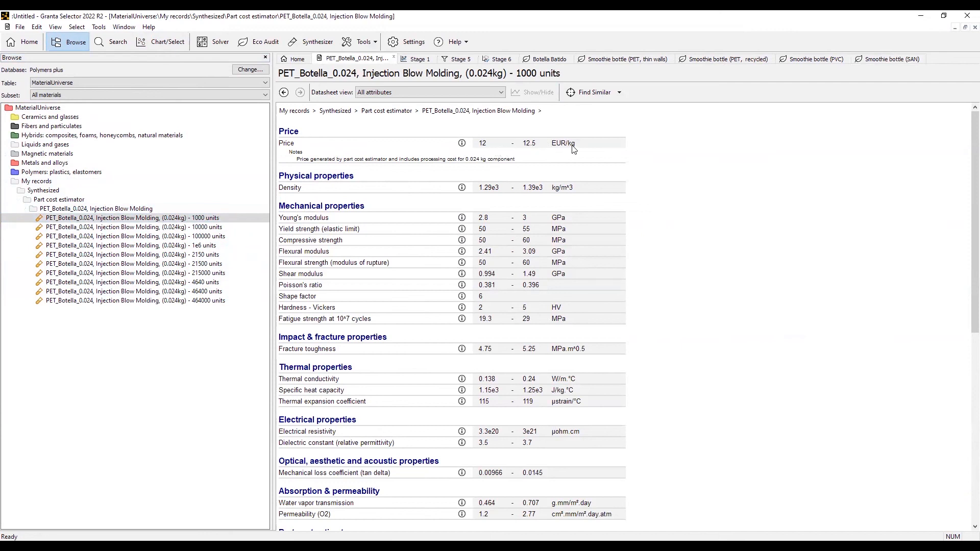
click(145, 246)
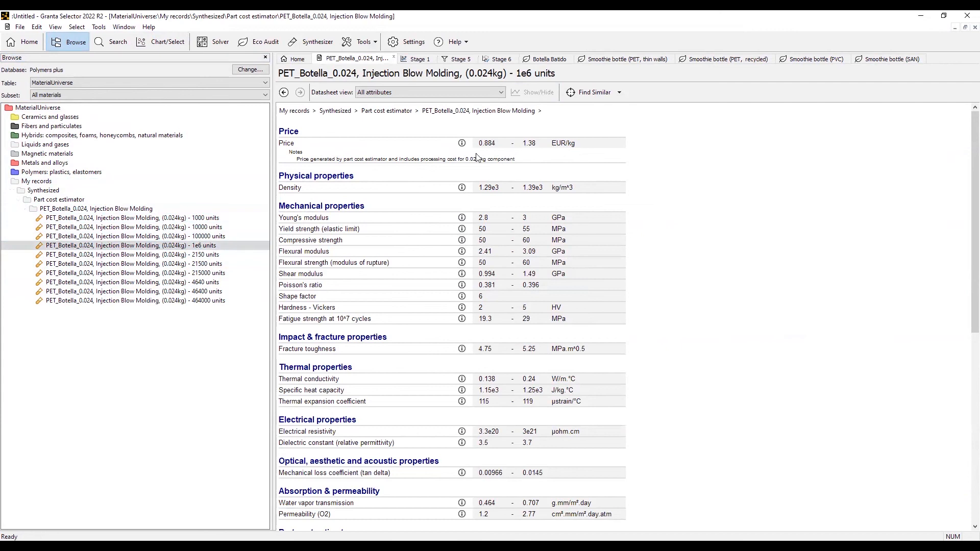
- Start a new chart stage with Part cost from the Part cost estimator category on the Y-axis
click(171, 43)
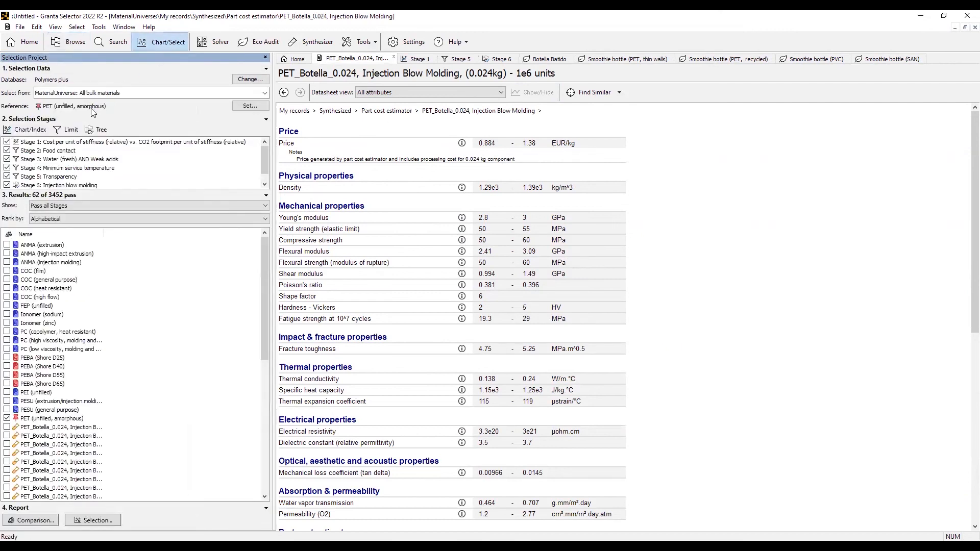
click(37, 130)
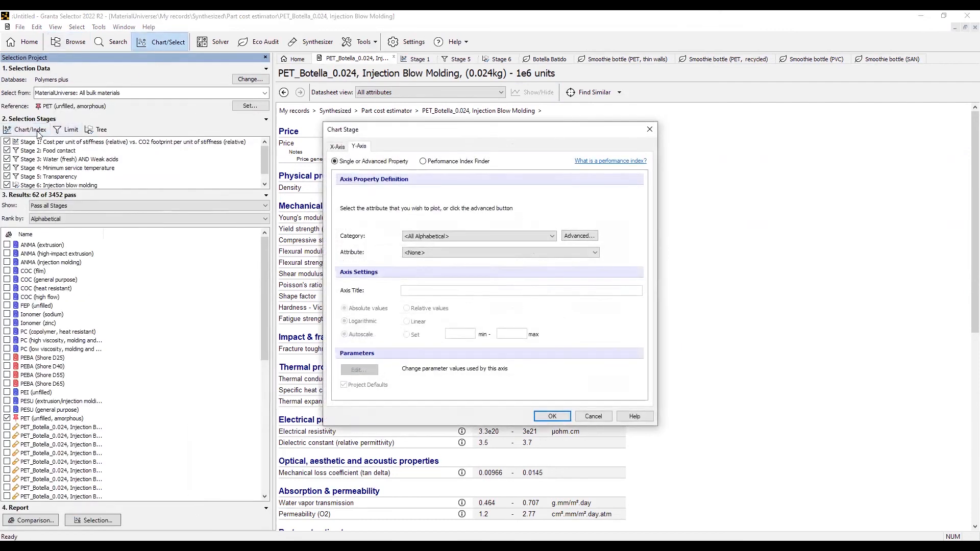
click(437, 239)
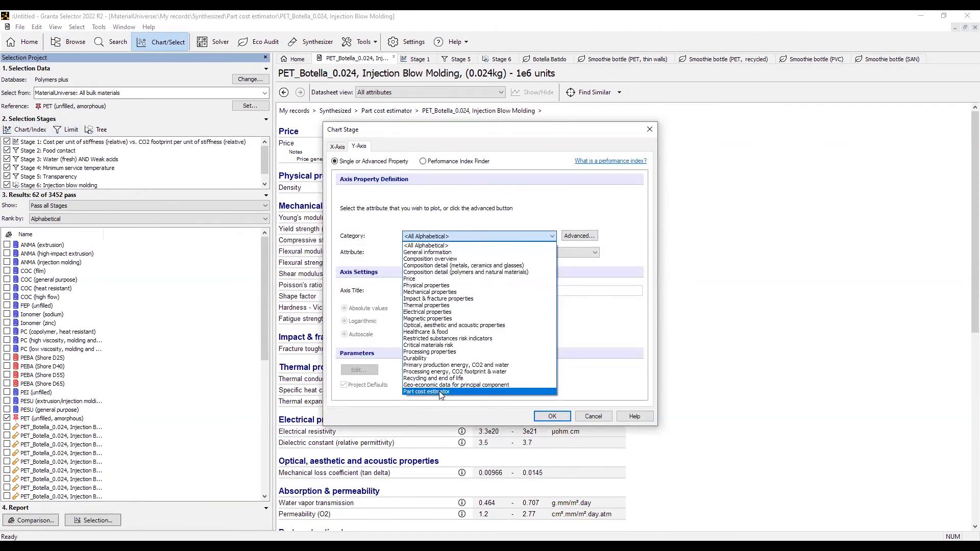
click(437, 391)
click(453, 251)
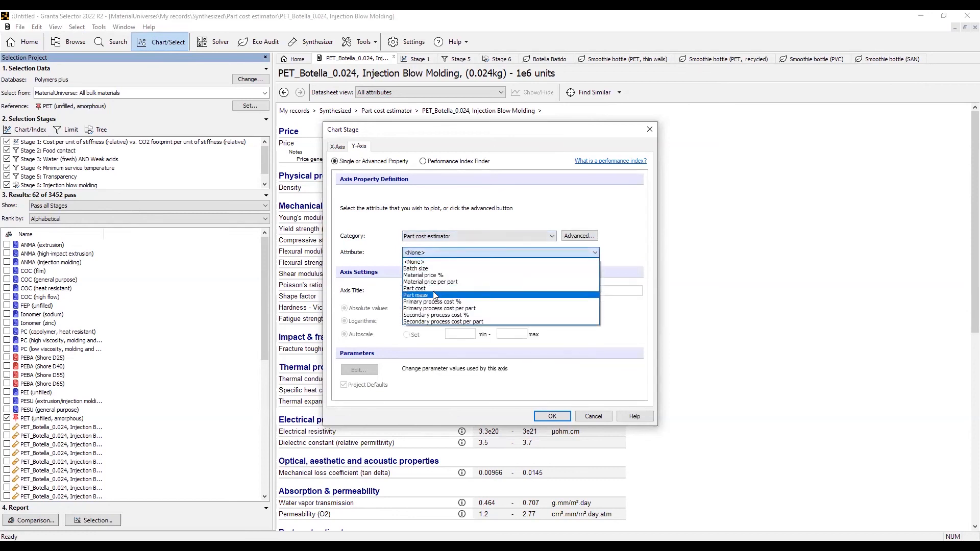
click(437, 289)
- Assign Batch size from the Part cost estimator category to the X-axis and create the chart
click(337, 147)
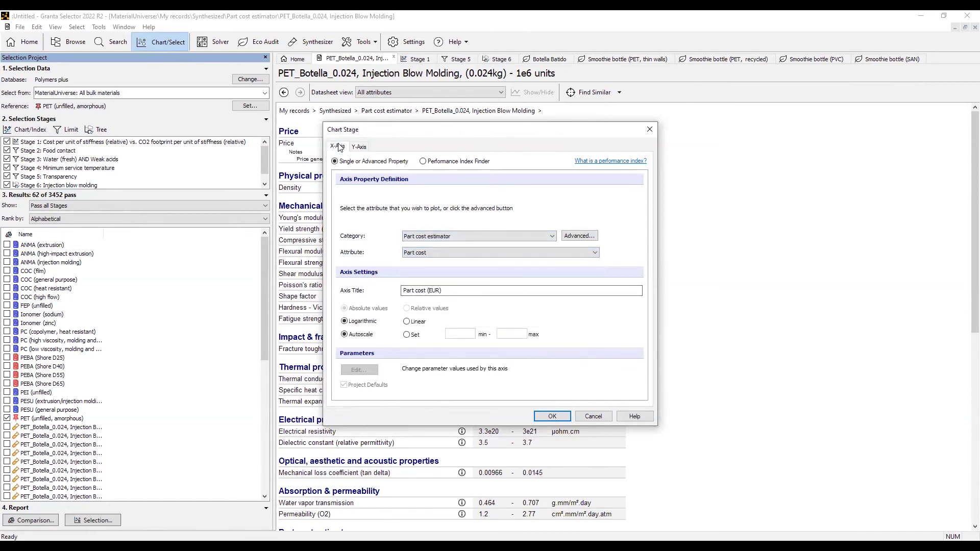
click(444, 240)
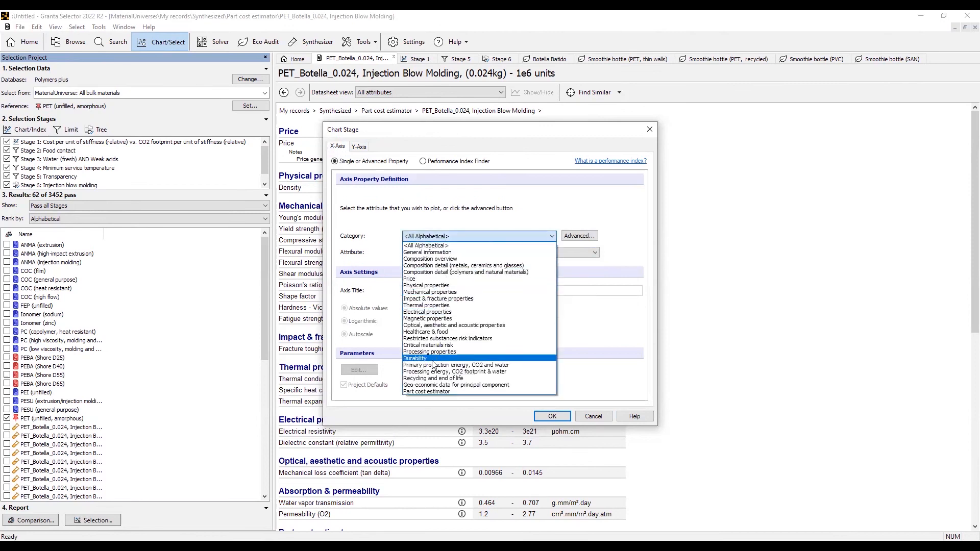
click(439, 390)
click(448, 252)
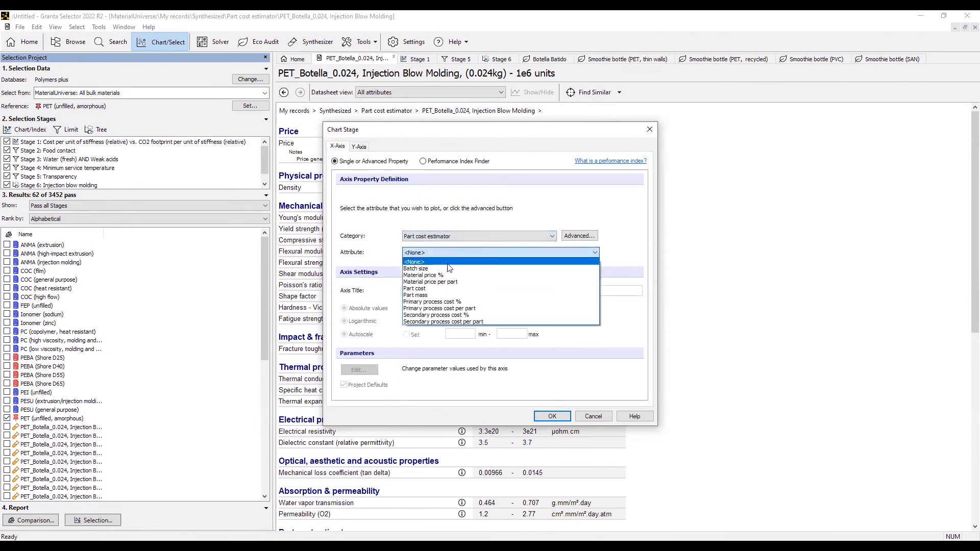
click(462, 288)
click(554, 418)
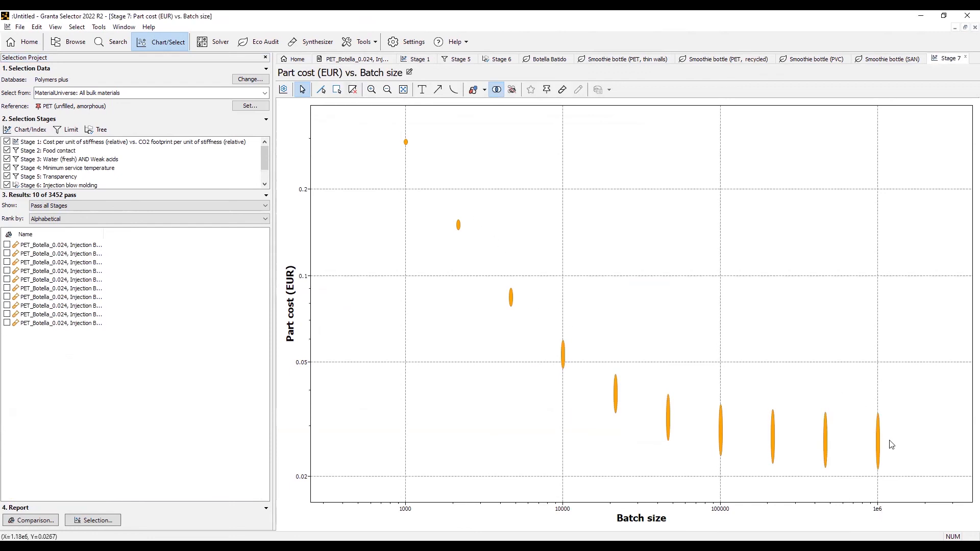
mouse_move(878, 442)
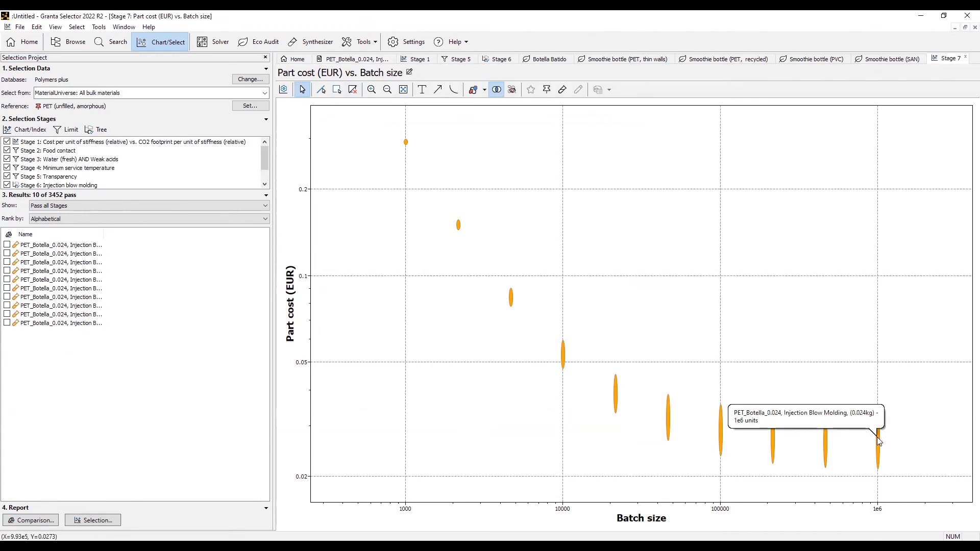